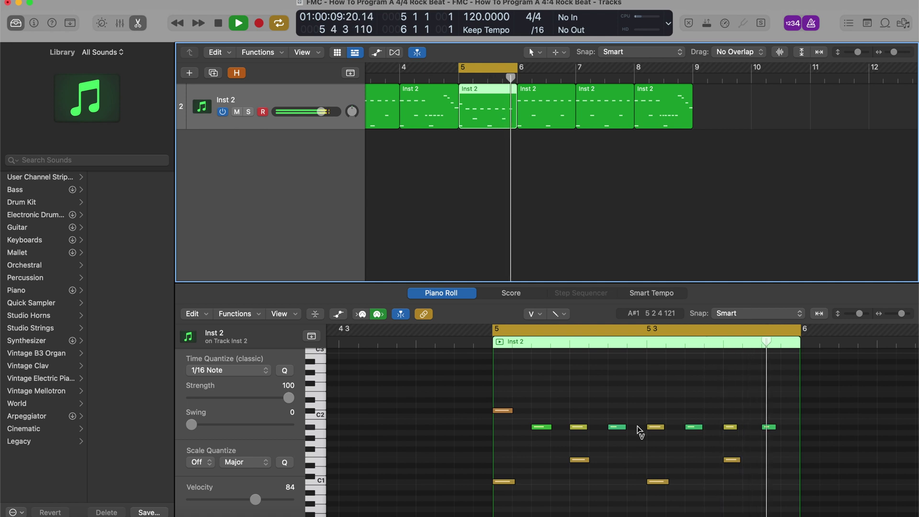
- Stop playback and switch the Piano Roll from the Velocity tool to the Pointer tool
{"action": "key", "text": "space"}
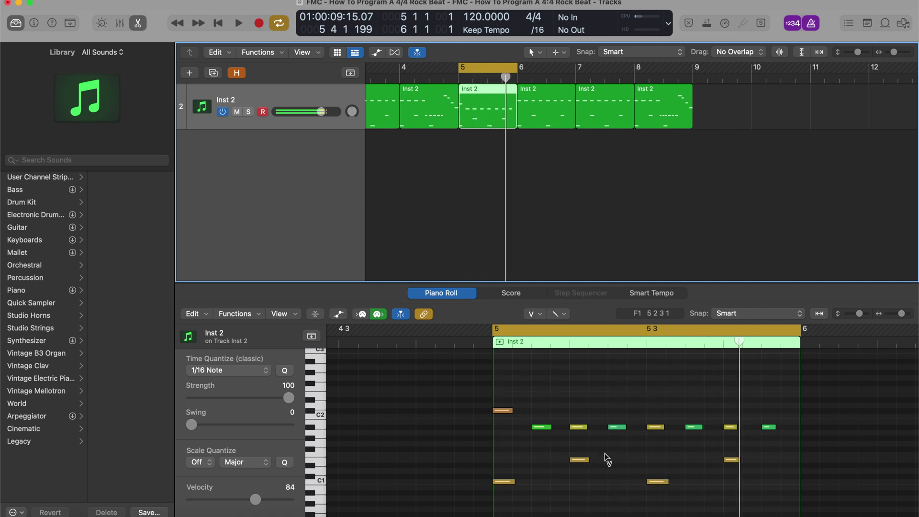
{"action": "scroll", "coordinate": [618, 448], "scroll_direction": "down", "scroll_amount": 2}
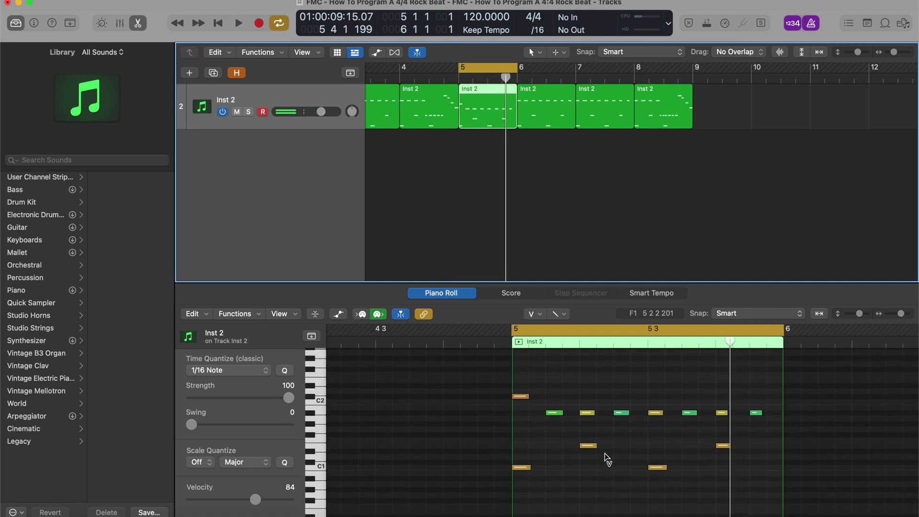
{"action": "key", "text": "t"}
{"action": "key", "text": "t"}
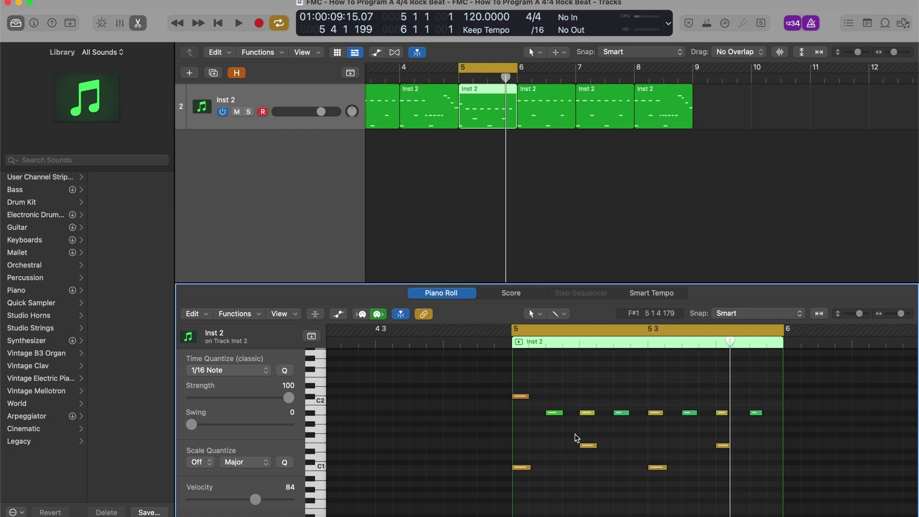
- Starting at bar 5, place the playhead on beats 2, 3 and 4, and on the eighth-note offbeat of each beat
{"action": "key", "text": "z"}
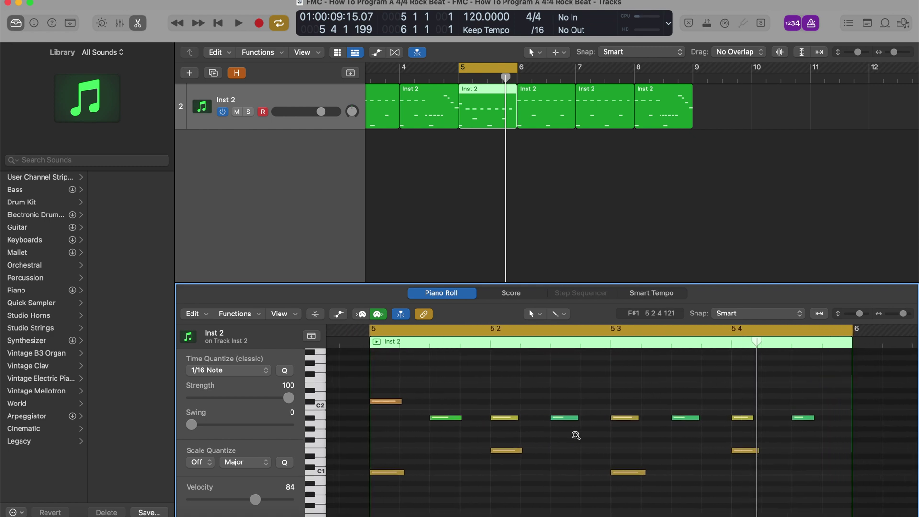
{"action": "scroll", "coordinate": [575, 438], "scroll_direction": "left", "scroll_amount": 1}
{"action": "key", "text": "Return"}
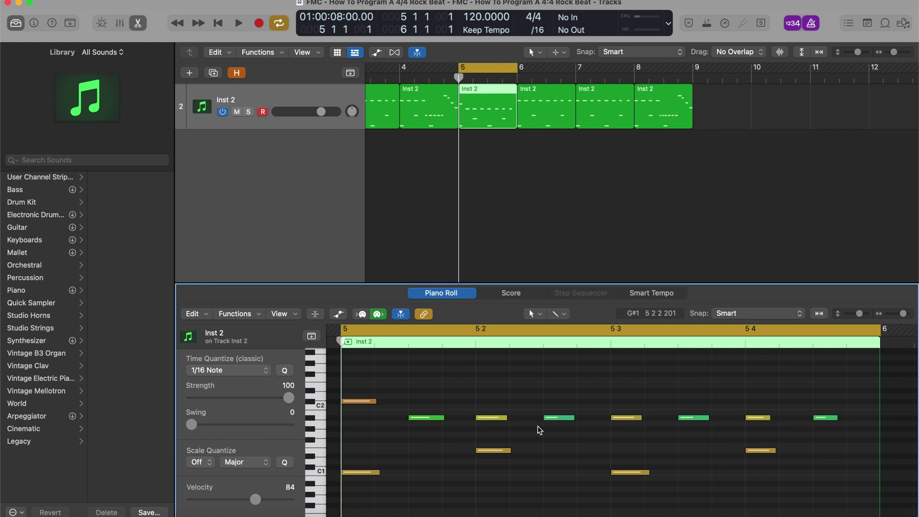
{"action": "left_click_drag", "start_coordinate": [341, 341], "coordinate": [478, 340]}
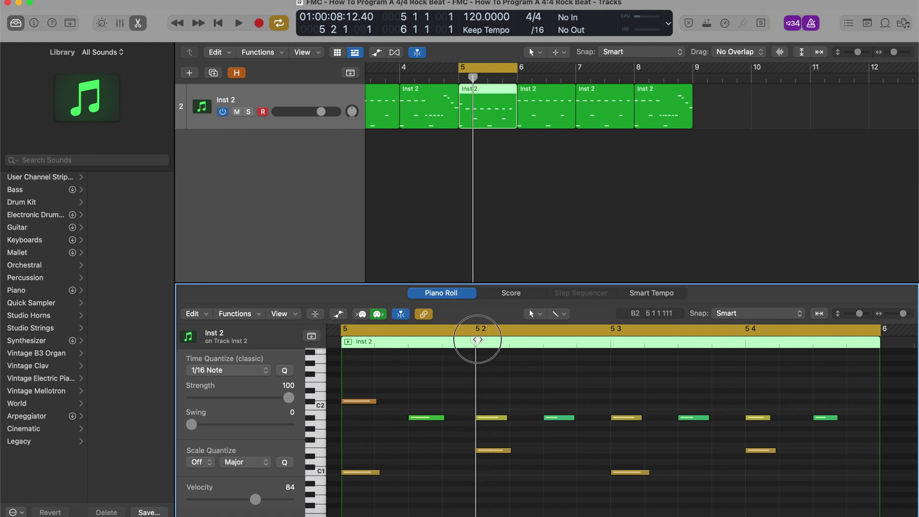
{"action": "left_click", "coordinate": [614, 343]}
{"action": "left_click", "coordinate": [746, 340]}
{"action": "left_click", "coordinate": [408, 342]}
{"action": "left_click", "coordinate": [542, 343]}
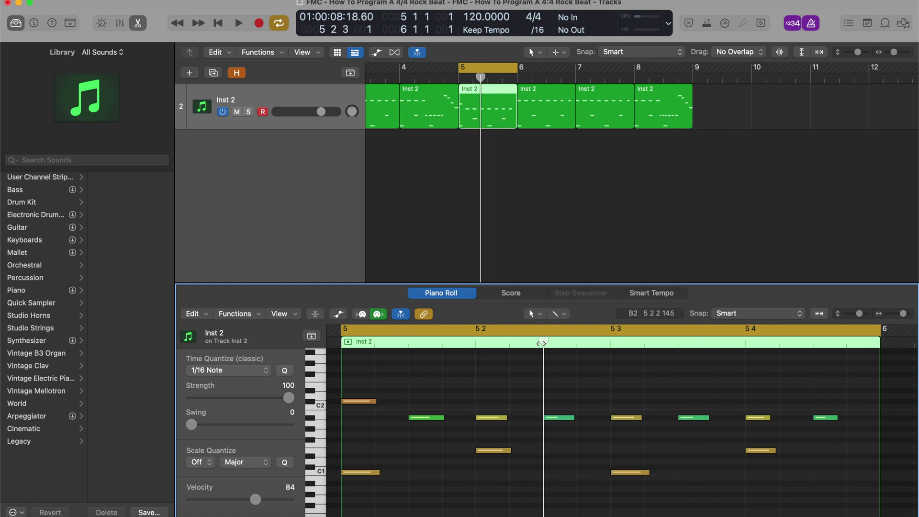
{"action": "left_click", "coordinate": [678, 342]}
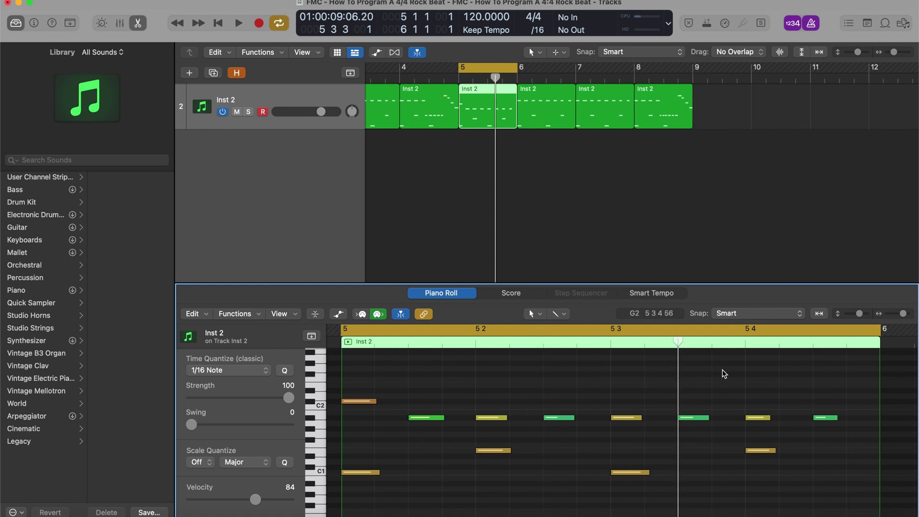
{"action": "left_click", "coordinate": [813, 343]}
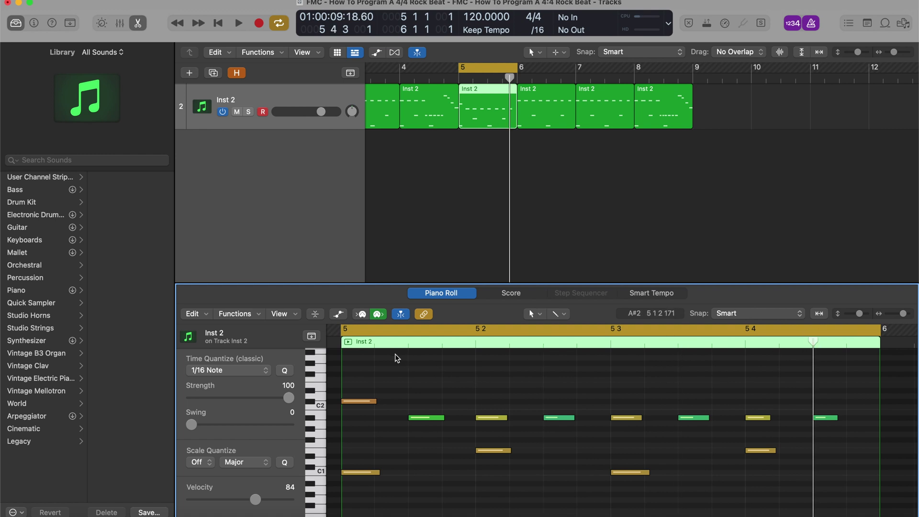
- Place the playhead on sixteenth-note positions 5 1 2, 5 1 4 and 5 2 2, and return it to 5 1 2
{"action": "left_click", "coordinate": [374, 342]}
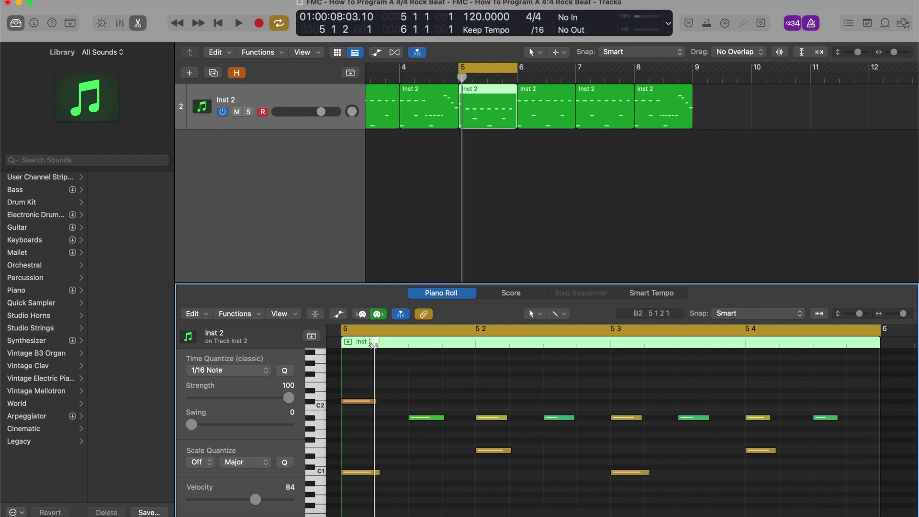
{"action": "left_click", "coordinate": [441, 346]}
{"action": "left_click", "coordinate": [509, 342]}
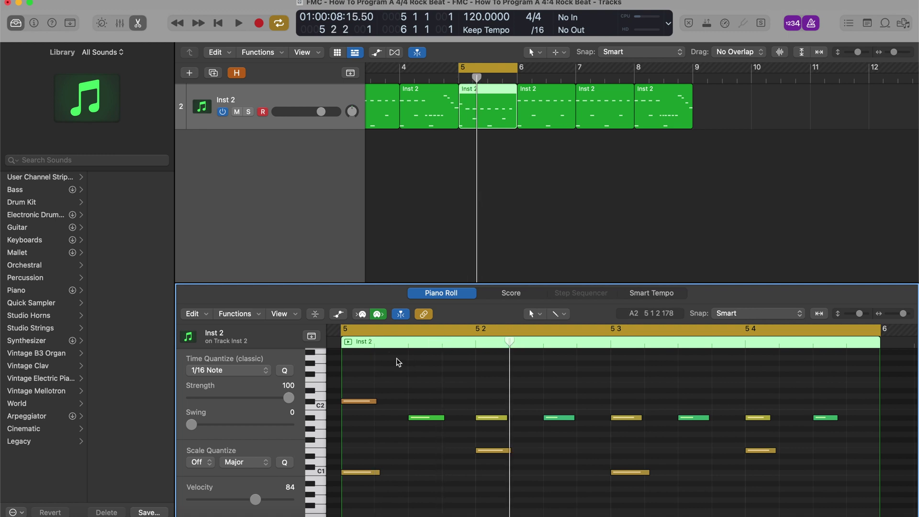
{"action": "left_click", "coordinate": [374, 345]}
- Select the seven A#1 notes in the bar 5 region and copy them down to B0 at the same positions
{"action": "key", "text": "super+Right"}
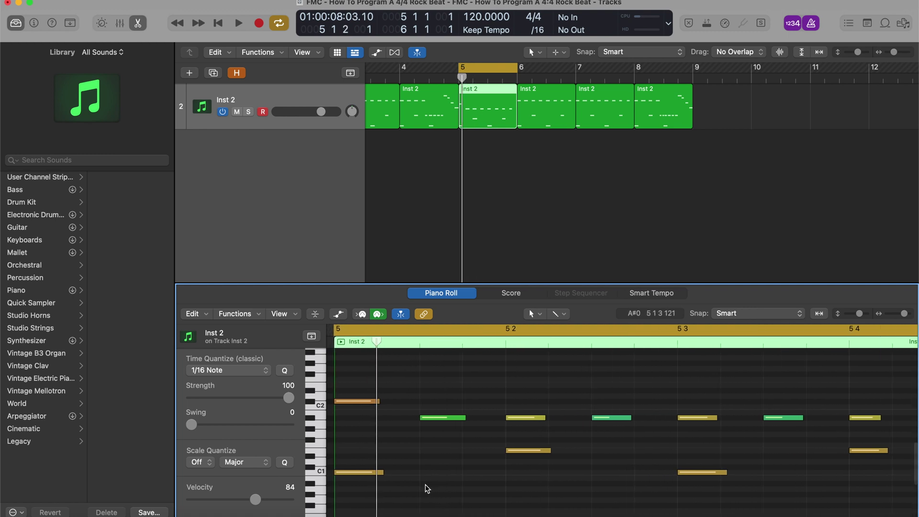
{"action": "scroll", "coordinate": [425, 488], "scroll_direction": "right", "scroll_amount": 1}
{"action": "scroll", "coordinate": [425, 488], "scroll_direction": "up", "scroll_amount": 3}
{"action": "scroll", "coordinate": [425, 488], "scroll_direction": "left", "scroll_amount": 2}
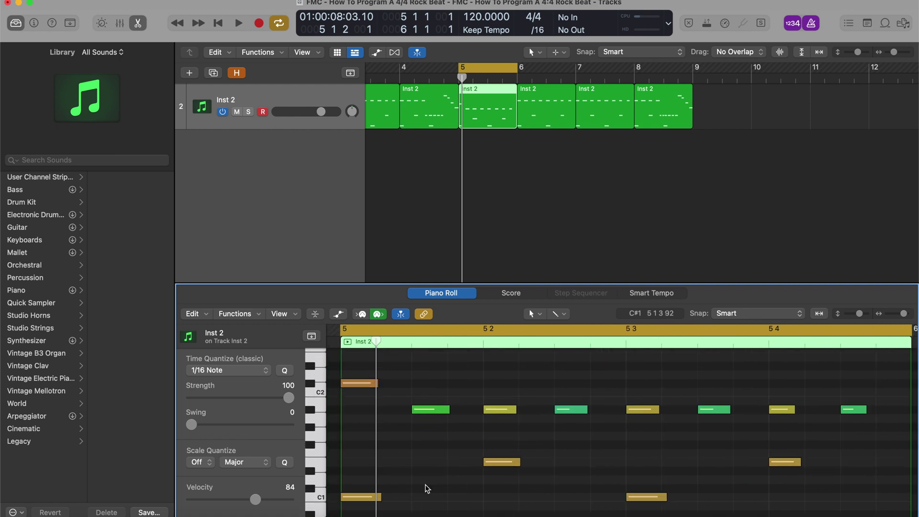
{"action": "scroll", "coordinate": [425, 488], "scroll_direction": "down", "scroll_amount": 2}
{"action": "scroll", "coordinate": [425, 489], "scroll_direction": "down", "scroll_amount": 1}
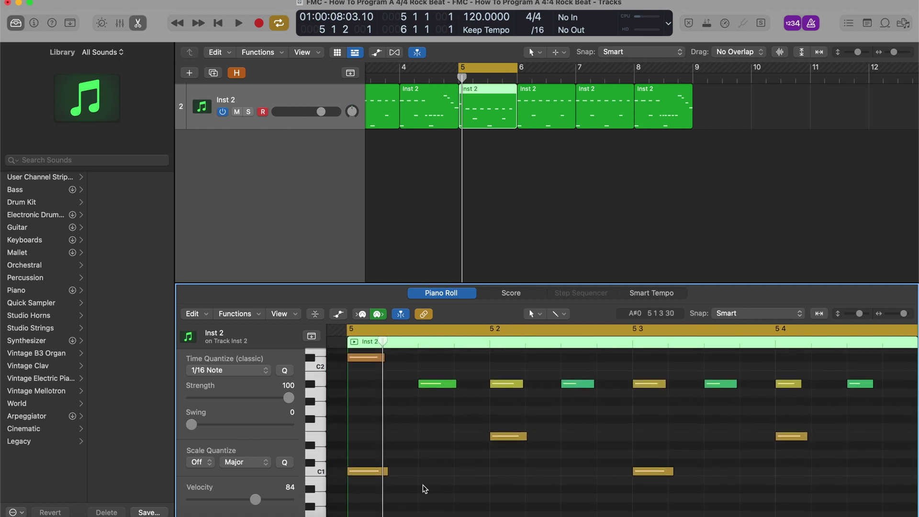
{"action": "scroll", "coordinate": [425, 489], "scroll_direction": "right", "scroll_amount": 1}
{"action": "scroll", "coordinate": [425, 488], "scroll_direction": "down", "scroll_amount": 1}
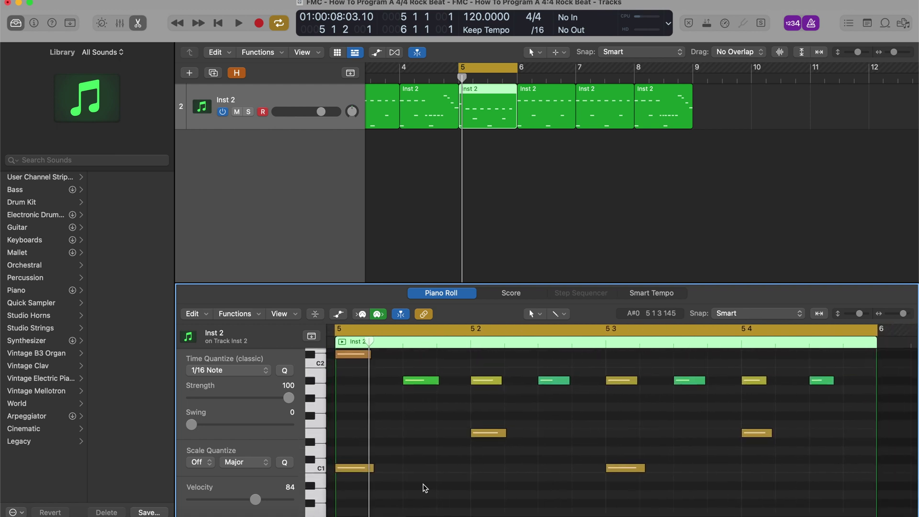
{"action": "key", "text": "super+Left"}
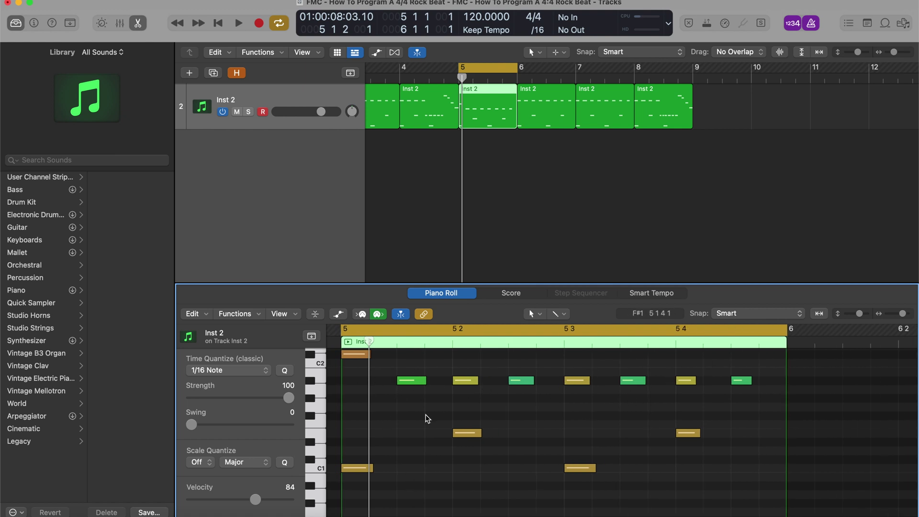
{"action": "key", "text": "super+Left"}
{"action": "left_click_drag", "start_coordinate": [397, 410], "coordinate": [681, 380]}
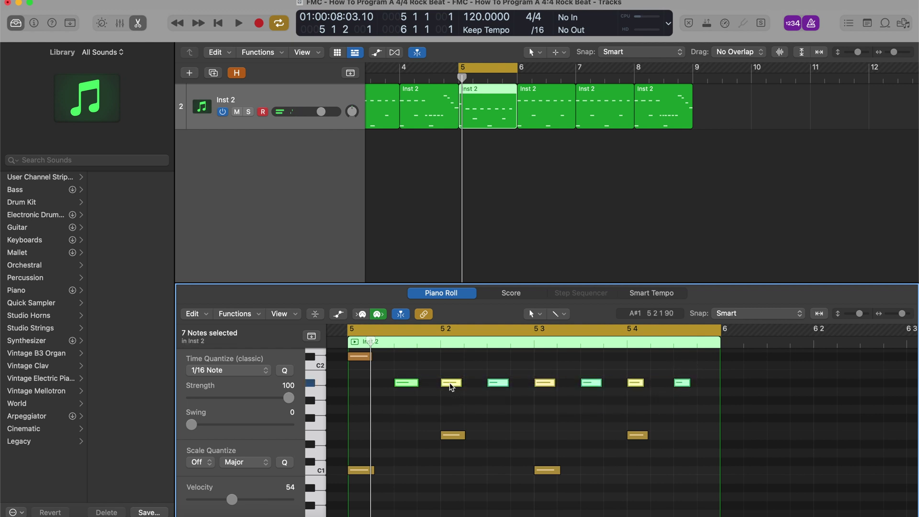
{"action": "left_click_drag", "start_coordinate": [452, 387], "coordinate": [453, 480]}
{"action": "left_click", "coordinate": [519, 492]}
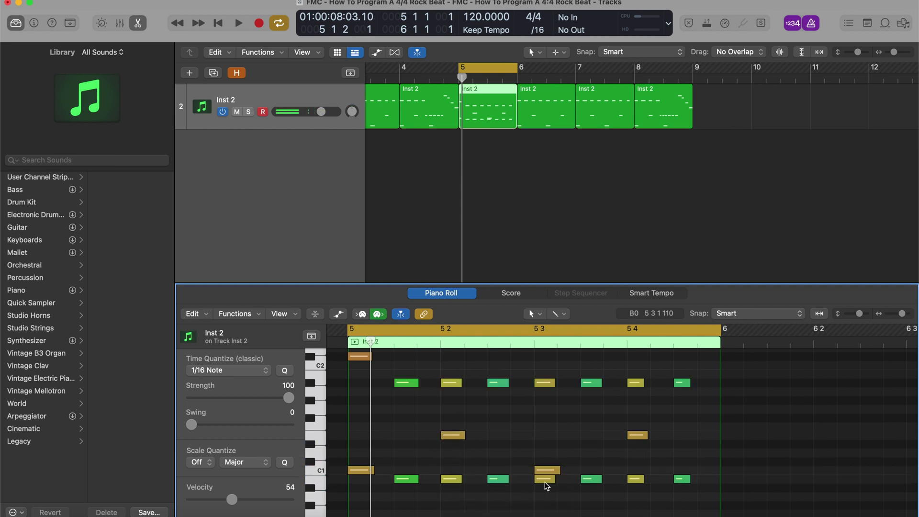
- Delete the copied B0 note on beat 3 and move the remaining six B0 notes up to C1
{"action": "left_click", "coordinate": [543, 478]}
{"action": "key", "text": "BackSpace"}
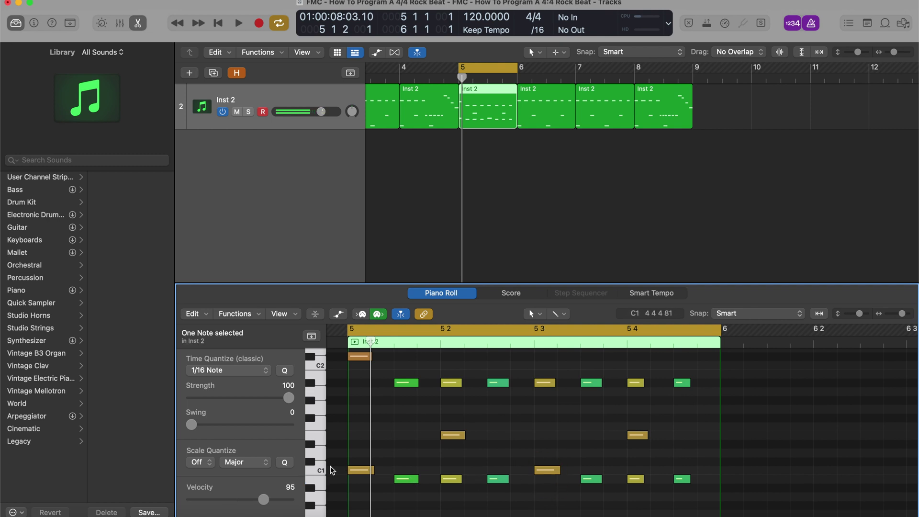
{"action": "left_click", "coordinate": [321, 482]}
{"action": "left_click_drag", "start_coordinate": [449, 482], "coordinate": [448, 476]}
- Play the bar 5 loop to hear the eighth-note C1 pattern, and clear the note selection
{"action": "key", "text": "space"}
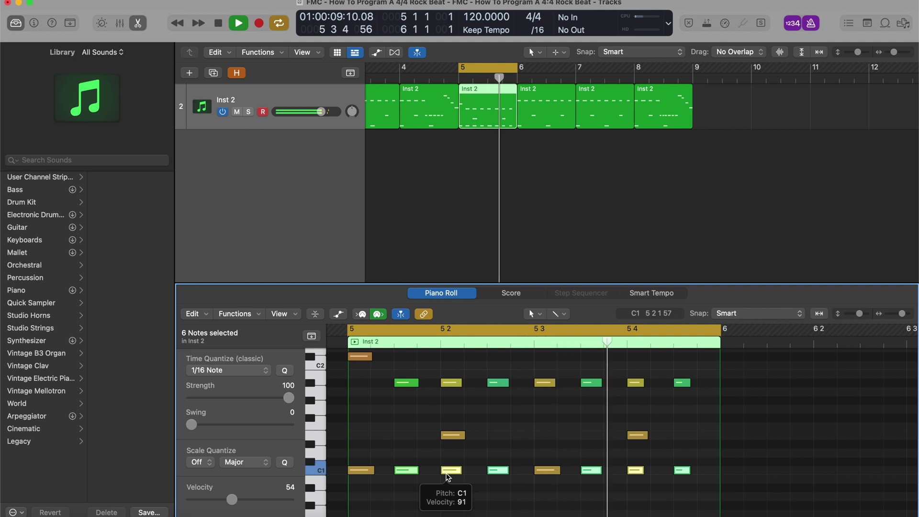
{"action": "key", "text": "space"}
{"action": "left_click", "coordinate": [407, 490]}
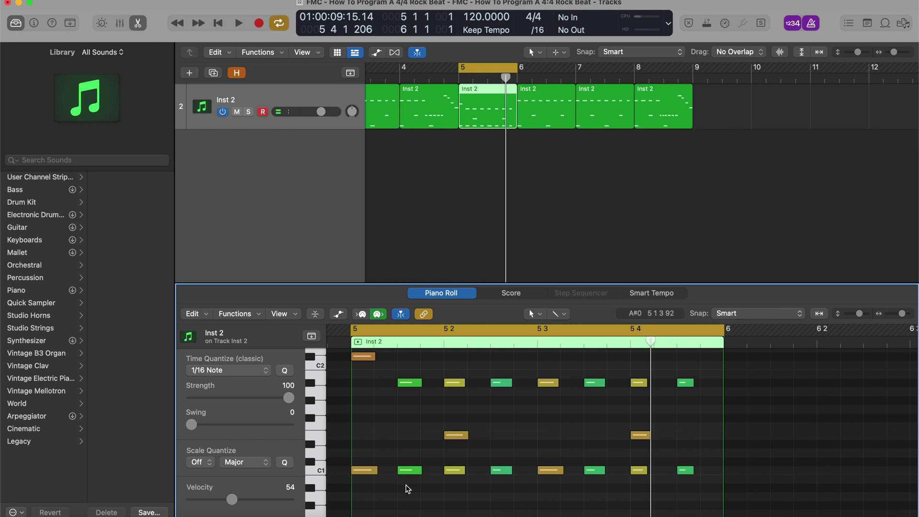
- Copy the four offbeat C1 notes down to B0 and shift the copies one sixteenth note earlier
{"action": "left_click", "coordinate": [409, 470]}
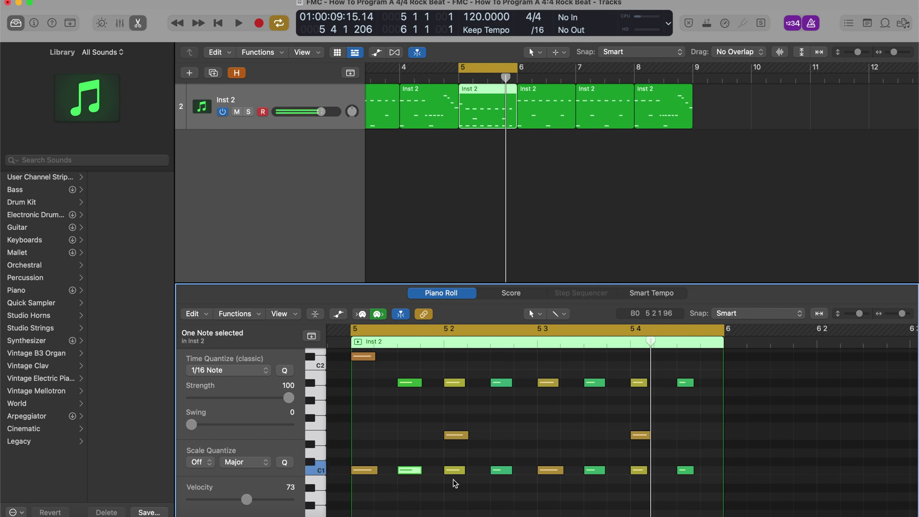
{"action": "left_click", "coordinate": [498, 473], "text": "shift"}
{"action": "left_click", "coordinate": [596, 470], "text": "shift"}
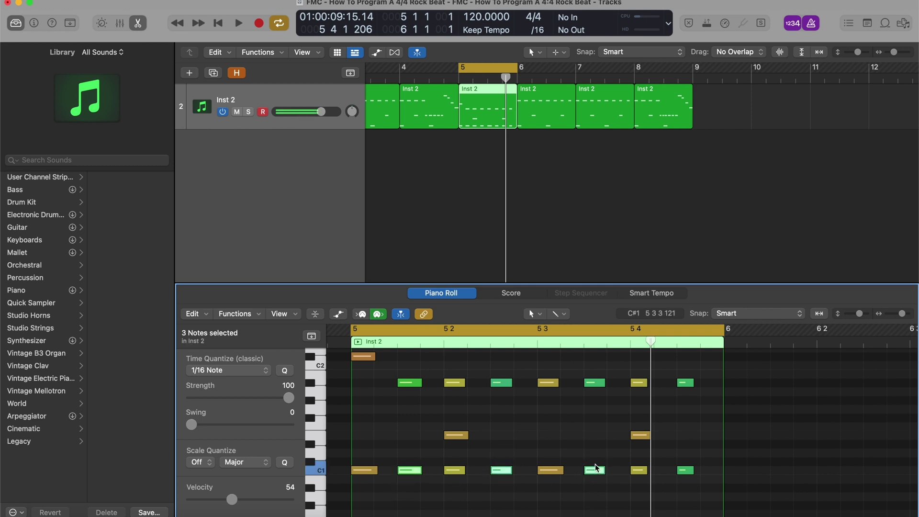
{"action": "left_click", "coordinate": [685, 470], "text": "shift"}
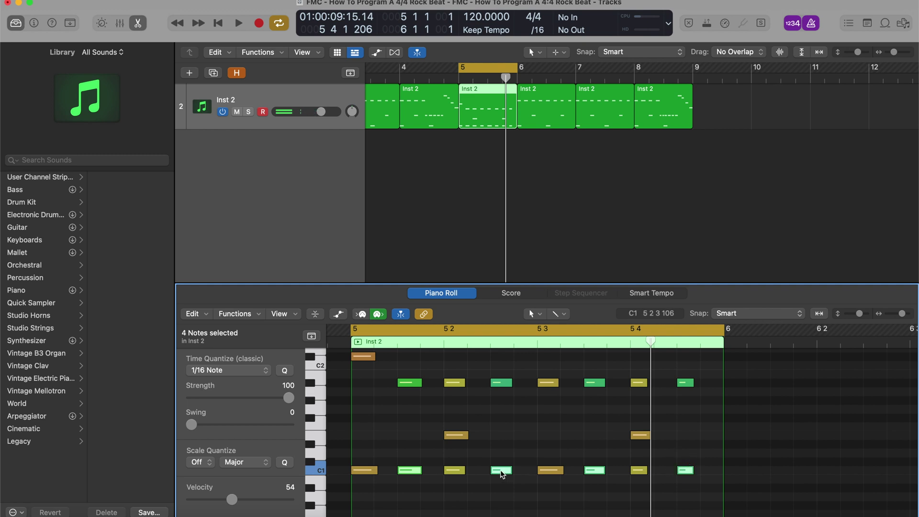
{"action": "left_click_drag", "start_coordinate": [500, 471], "coordinate": [506, 484]}
{"action": "mouse_move", "coordinate": [504, 482]}
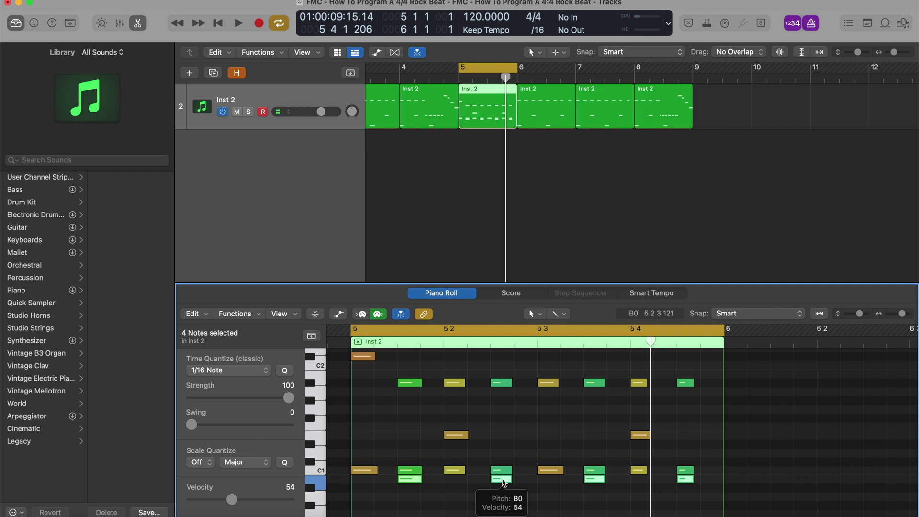
{"action": "left_click_drag", "start_coordinate": [504, 482], "coordinate": [483, 484]}
- Raise the velocities of the four offbeat C1 notes together, bringing the one at 5 2 3 to 91, and audition the loop
{"action": "left_click", "coordinate": [411, 470]}
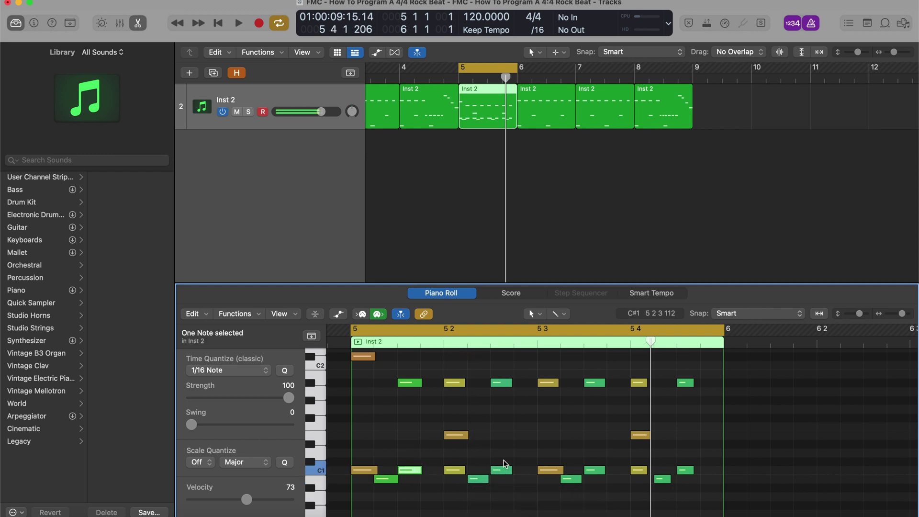
{"action": "left_click", "coordinate": [503, 464], "text": "shift"}
{"action": "left_click", "coordinate": [595, 470], "text": "shift"}
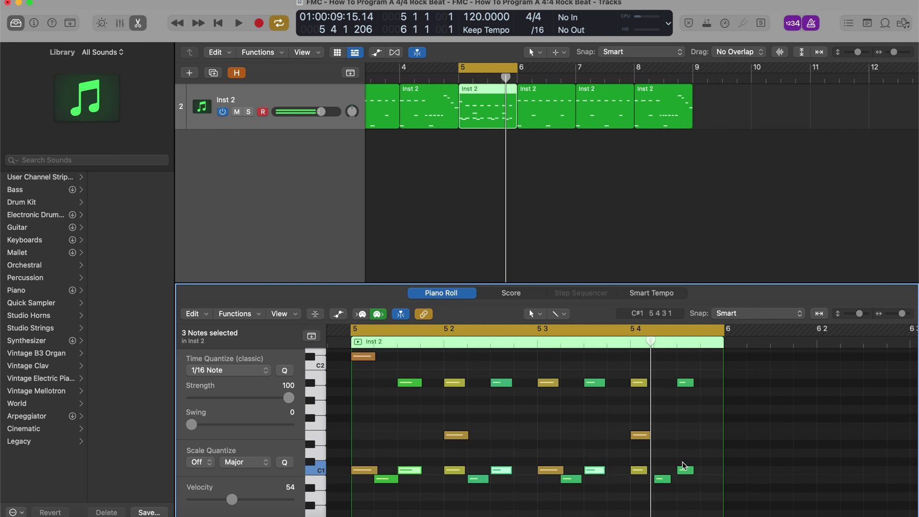
{"action": "left_click", "coordinate": [686, 470], "text": "shift"}
{"action": "key", "text": "t"}
{"action": "key", "text": "v"}
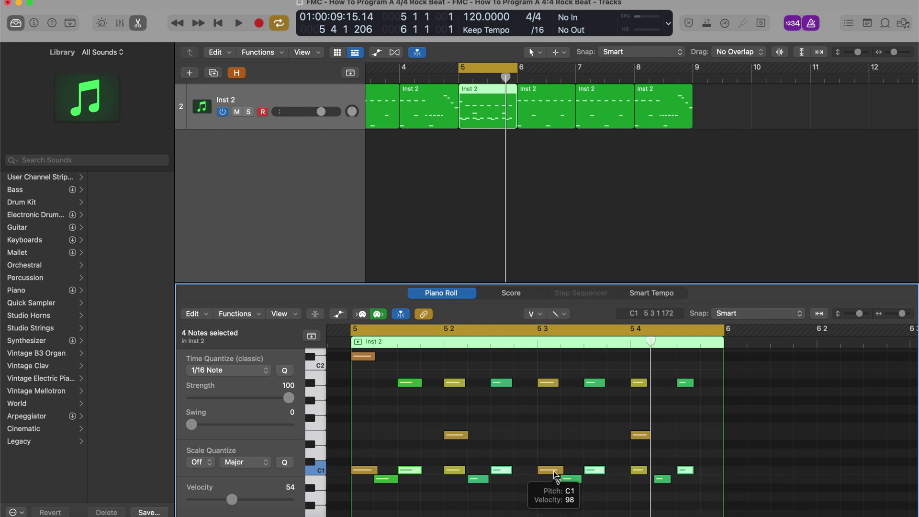
{"action": "left_click_drag", "start_coordinate": [501, 477], "coordinate": [511, 421]}
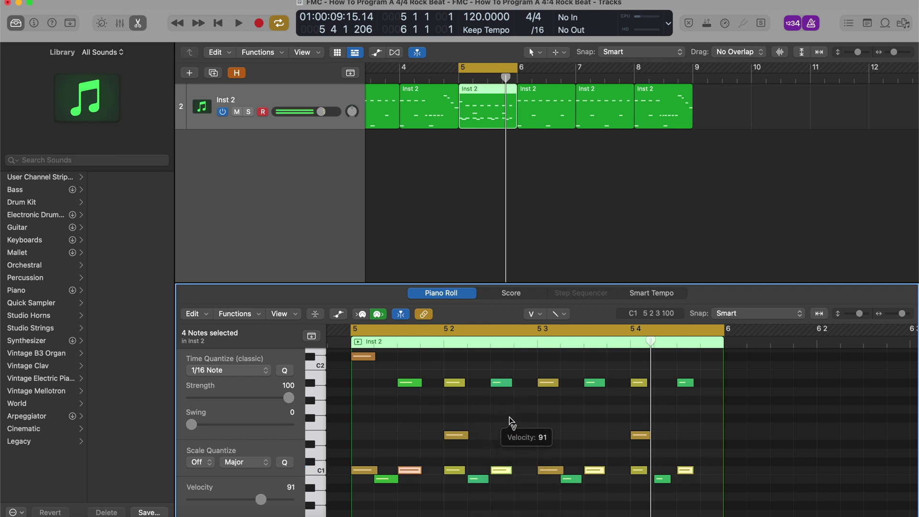
{"action": "key", "text": "space"}
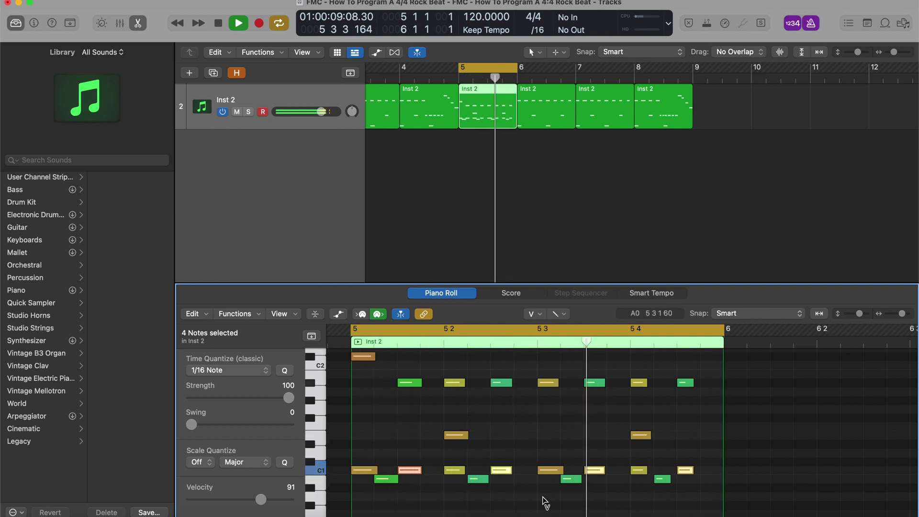
{"action": "key", "text": "space"}
- Raise the four B0 notes' velocities together, bringing the second to 72, and set the first note's velocity to 80
{"action": "left_click_drag", "start_coordinate": [562, 466], "coordinate": [564, 467]}
{"action": "left_click", "coordinate": [383, 492]}
{"action": "left_click_drag", "start_coordinate": [383, 492], "coordinate": [687, 481]}
{"action": "left_click_drag", "start_coordinate": [485, 479], "coordinate": [482, 451]}
{"action": "left_click", "coordinate": [421, 493]}
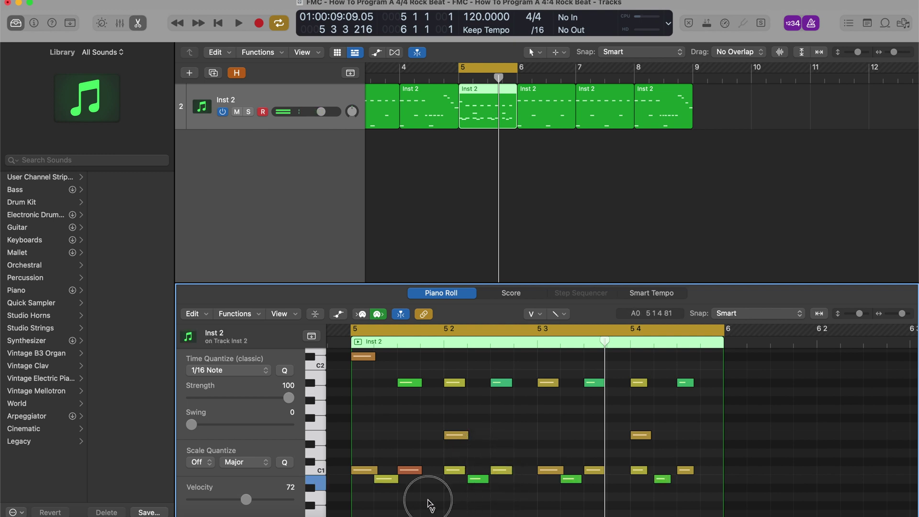
{"action": "left_click_drag", "start_coordinate": [386, 479], "coordinate": [389, 501]}
{"action": "left_click", "coordinate": [441, 500]}
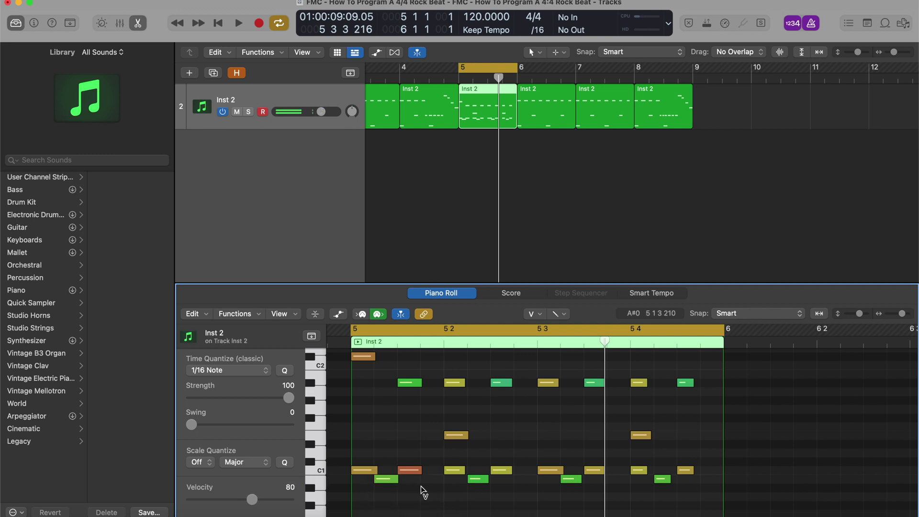
- Add B0 notes with velocity 80 on the last sixteenth of each beat in bar 5
{"action": "left_click", "coordinate": [432, 479], "text": "super"}
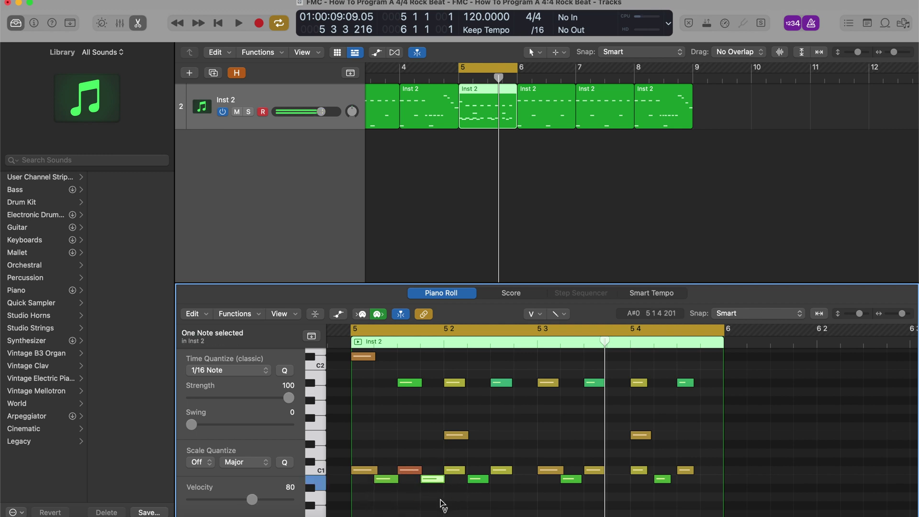
{"action": "left_click", "coordinate": [440, 499]}
{"action": "left_click", "coordinate": [528, 479], "text": "super"}
{"action": "left_click", "coordinate": [618, 480], "text": "super"}
{"action": "left_click", "coordinate": [712, 480], "text": "super"}
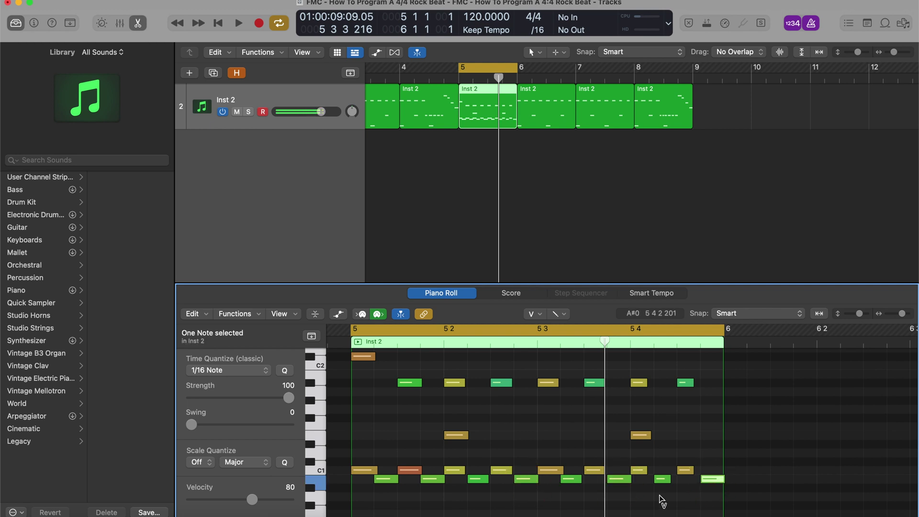
{"action": "key", "text": "super+Left"}
{"action": "key", "text": "super+Left"}
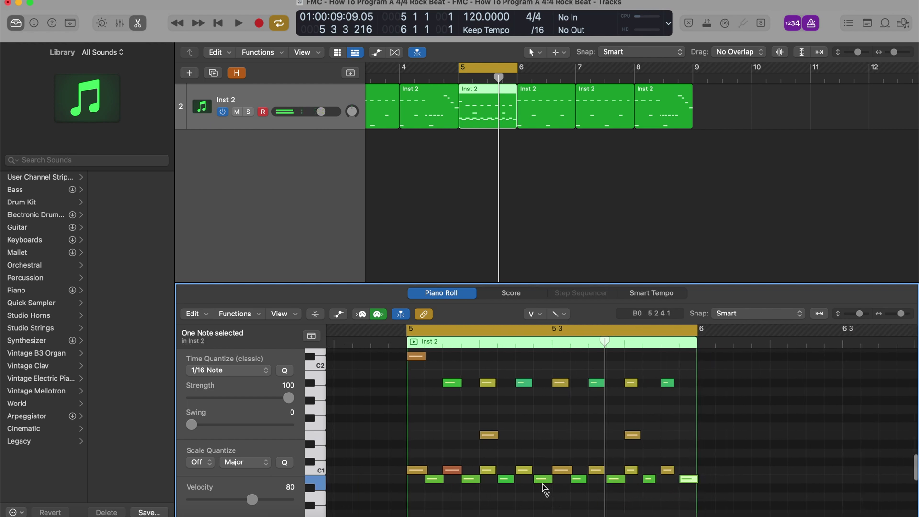
- Raise the velocities of all C1 notes in the bar 5 region together
{"action": "scroll", "coordinate": [604, 469], "scroll_direction": "down", "scroll_amount": 2}
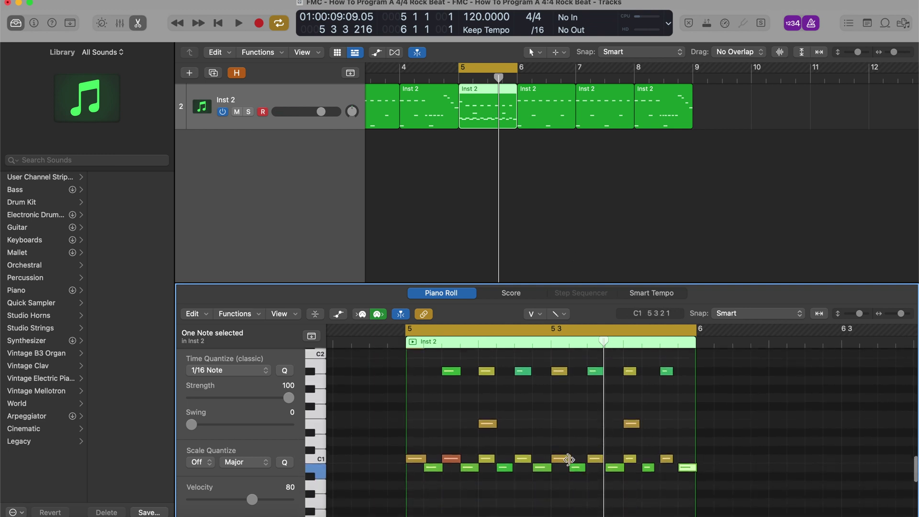
{"action": "scroll", "coordinate": [569, 461], "scroll_direction": "up", "scroll_amount": 5}
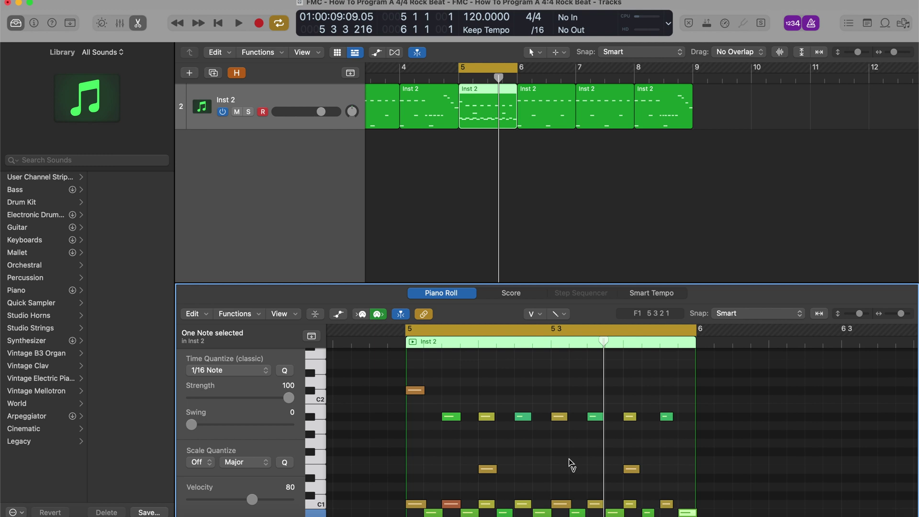
{"action": "scroll", "coordinate": [570, 465], "scroll_direction": "down", "scroll_amount": 2}
{"action": "left_click", "coordinate": [324, 483]}
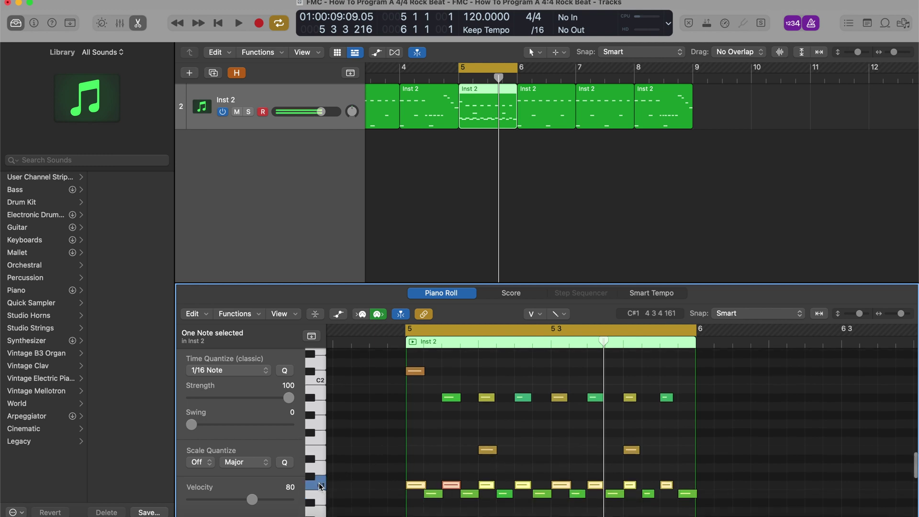
{"action": "left_click_drag", "start_coordinate": [418, 484], "coordinate": [420, 411]}
{"action": "left_click", "coordinate": [433, 457]}
- Set the velocities of the two E1 notes and the C#2 note to 127, then audition the loop
{"action": "left_click_drag", "start_coordinate": [411, 501], "coordinate": [690, 498]}
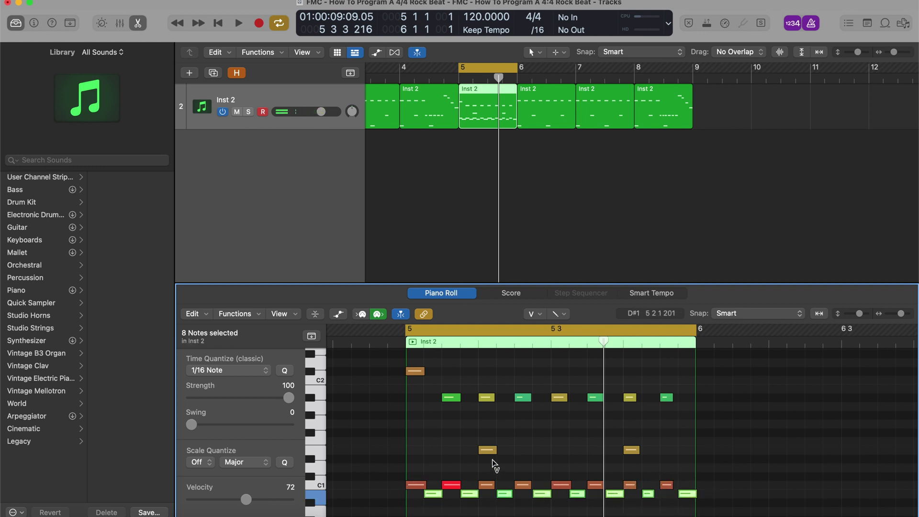
{"action": "left_click_drag", "start_coordinate": [468, 457], "coordinate": [631, 452]}
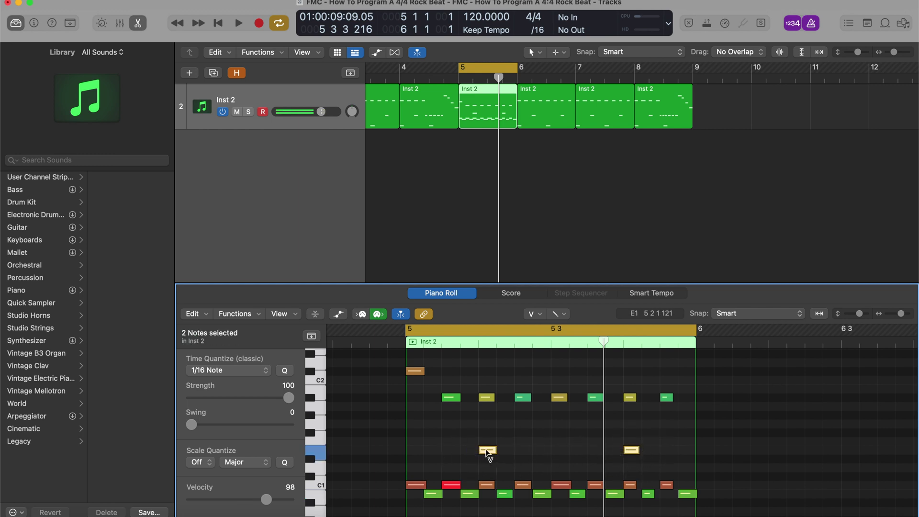
{"action": "left_click_drag", "start_coordinate": [487, 452], "coordinate": [478, 276]}
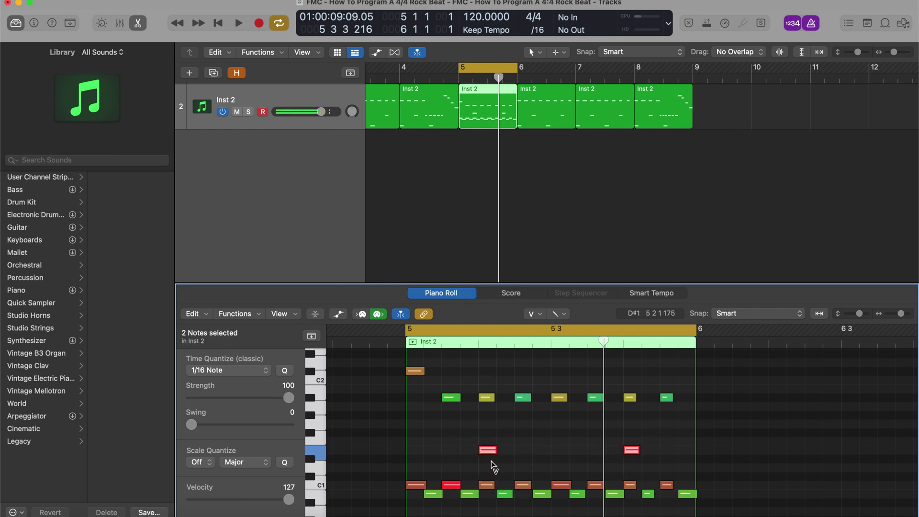
{"action": "scroll", "coordinate": [493, 463], "scroll_direction": "down", "scroll_amount": 1}
{"action": "left_click_drag", "start_coordinate": [417, 362], "coordinate": [423, 201]}
{"action": "key", "text": "space"}
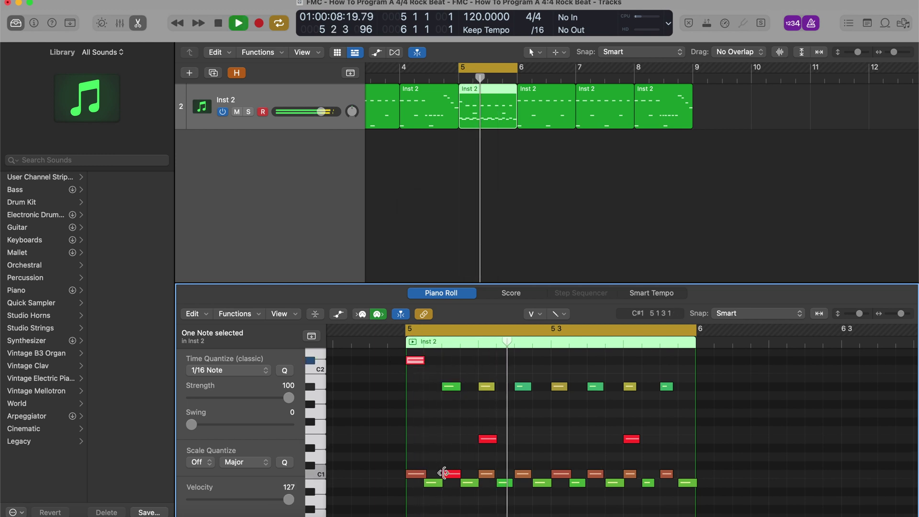
{"action": "key", "text": "space"}
- Raise the velocities of all B0 notes in bar 5 together, bringing the one at 5 1 4 to 92
{"action": "left_click_drag", "start_coordinate": [429, 497], "coordinate": [686, 485]}
{"action": "left_click_drag", "start_coordinate": [433, 487], "coordinate": [468, 483]}
{"action": "left_click", "coordinate": [435, 497]}
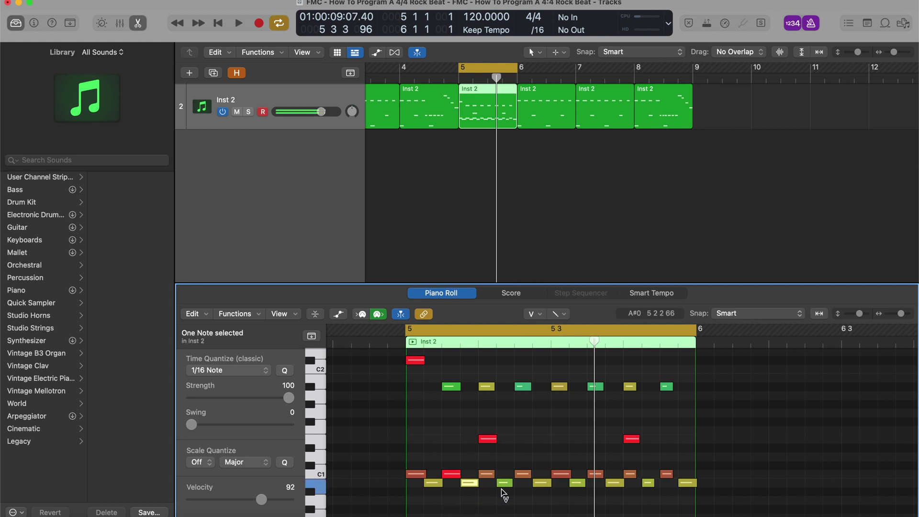
- Set the velocity of the B0 notes on the last sixteenth of each beat to 83
{"action": "left_click", "coordinate": [542, 482], "text": "shift"}
{"action": "left_click", "coordinate": [615, 484], "text": "shift"}
{"action": "left_click", "coordinate": [684, 487], "text": "shift"}
{"action": "left_click_drag", "start_coordinate": [607, 483], "coordinate": [617, 496]}
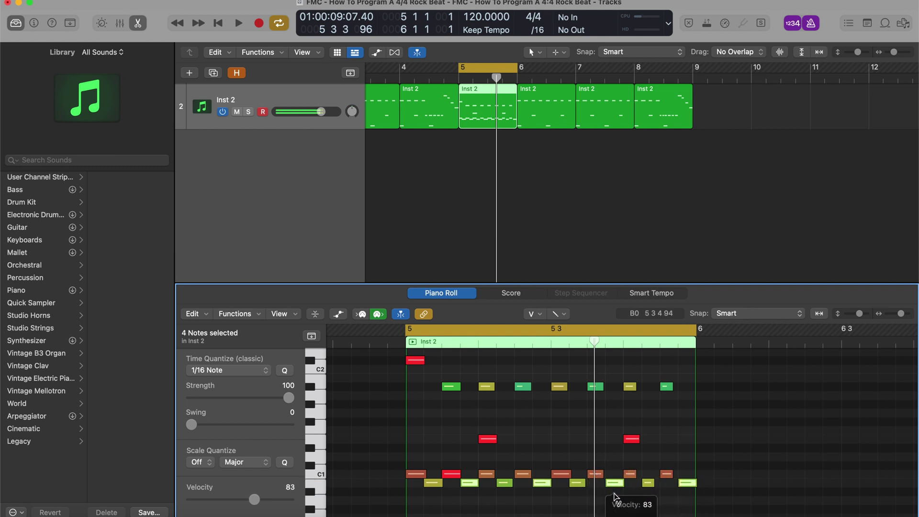
{"action": "left_click", "coordinate": [498, 503]}
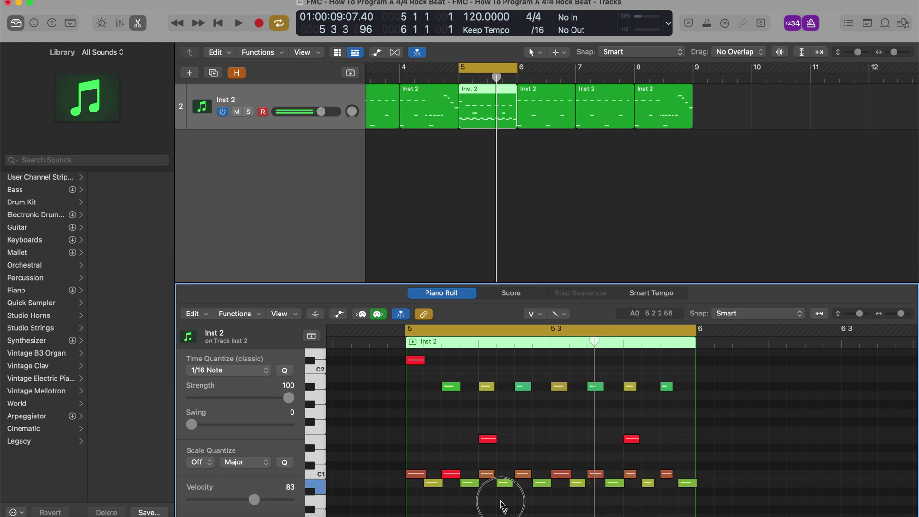
- Vary the velocities of the B0 notes at 5 2 4, 5 3 4 and 5 4 4 individually, setting the last to 70
{"action": "left_click", "coordinate": [467, 484]}
{"action": "left_click_drag", "start_coordinate": [540, 489], "coordinate": [552, 500]}
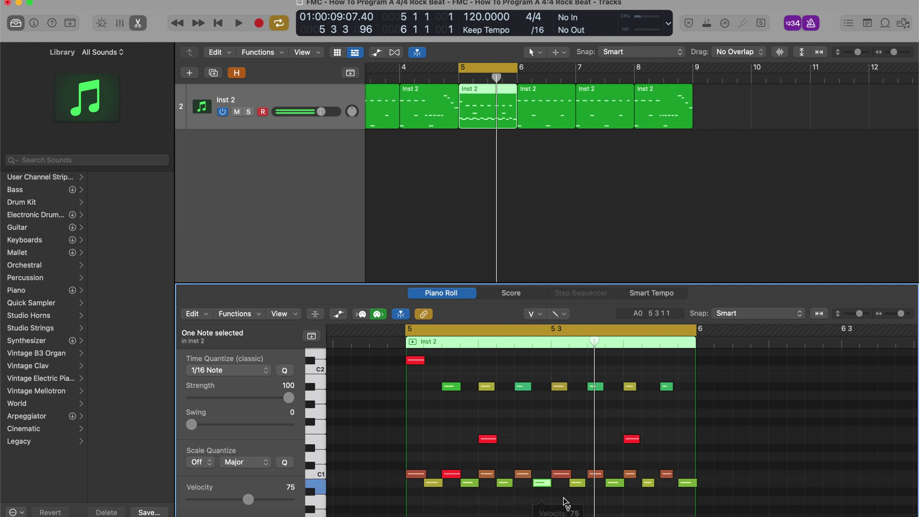
{"action": "left_click", "coordinate": [615, 485]}
{"action": "left_click_drag", "start_coordinate": [615, 485], "coordinate": [618, 481]}
{"action": "left_click_drag", "start_coordinate": [687, 484], "coordinate": [611, 496]}
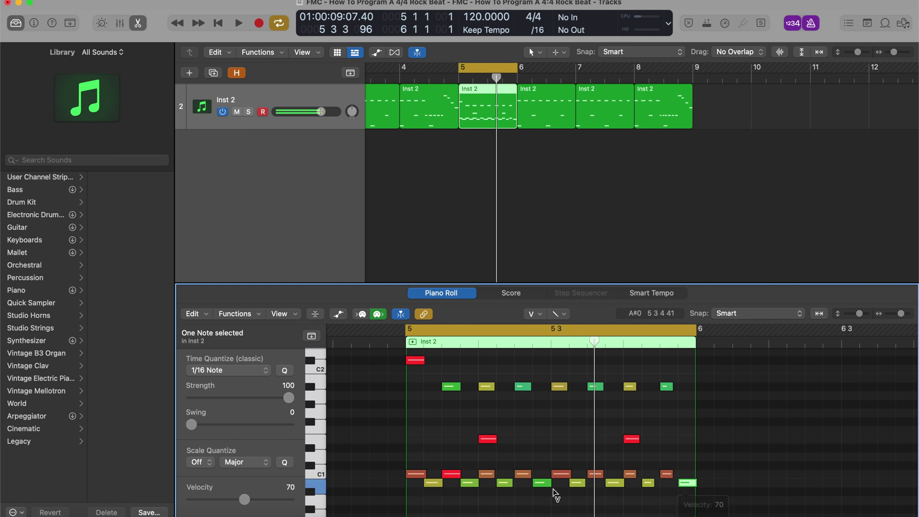
- Lengthen the C1 note at 5 4 1 slightly, lower the second C1 note's velocity, and audition the loop
{"action": "scroll", "coordinate": [538, 495], "scroll_direction": "up", "scroll_amount": 1}
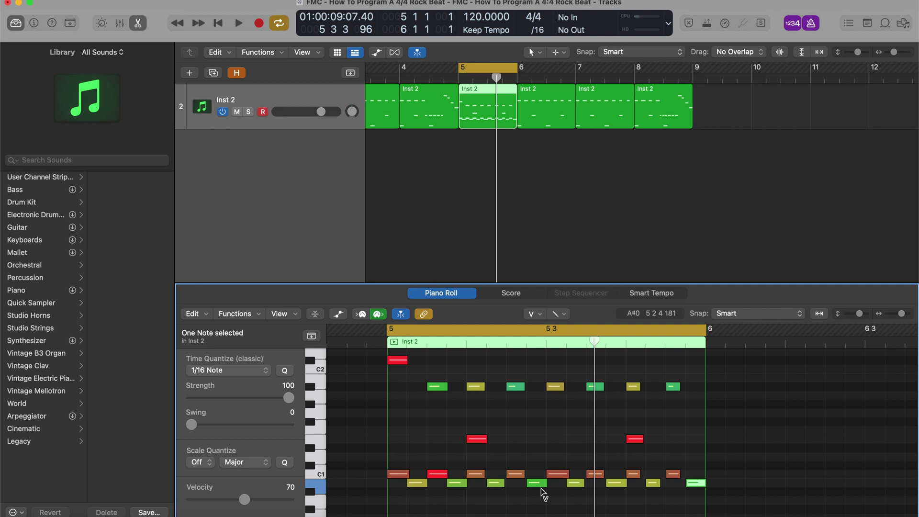
{"action": "left_click_drag", "start_coordinate": [640, 472], "coordinate": [645, 474]}
{"action": "key", "text": "super+Left"}
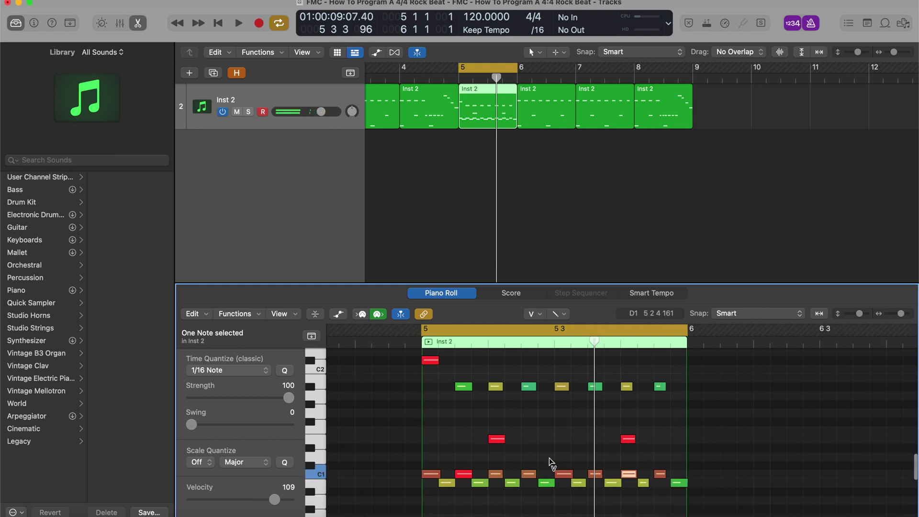
{"action": "scroll", "coordinate": [550, 458], "scroll_direction": "left", "scroll_amount": 2}
{"action": "left_click_drag", "start_coordinate": [507, 479], "coordinate": [509, 482]}
{"action": "left_click", "coordinate": [472, 475]}
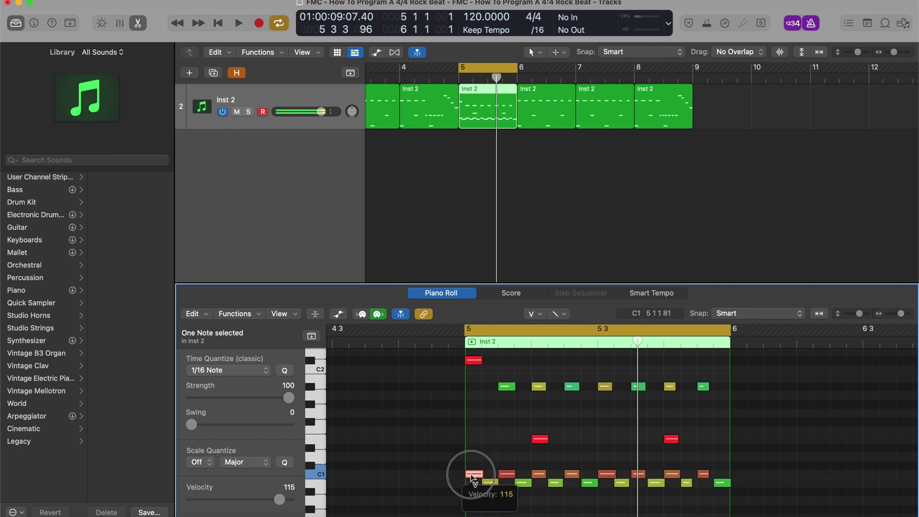
{"action": "left_click", "coordinate": [543, 473]}
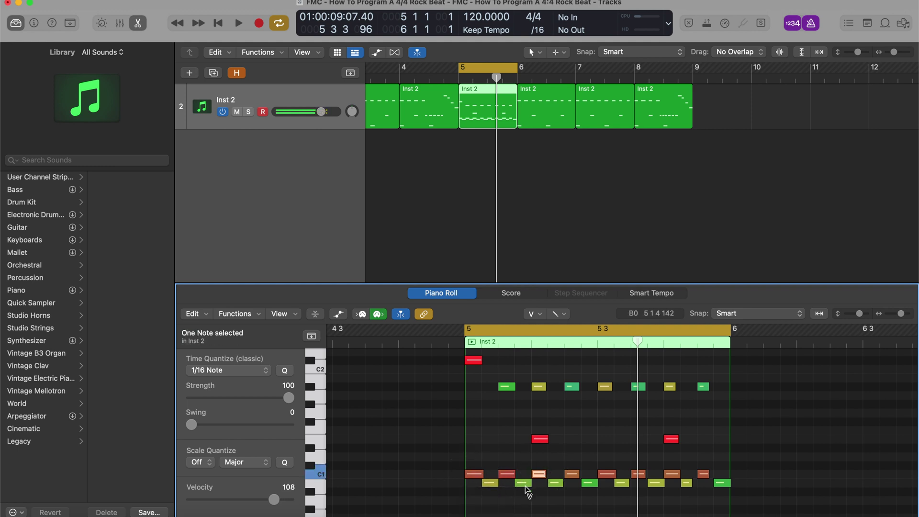
{"action": "key", "text": "space"}
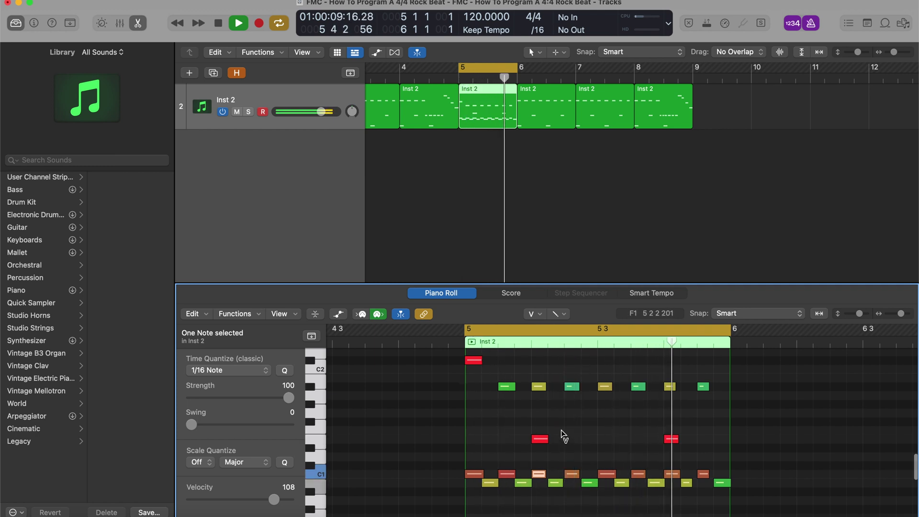
{"action": "key", "text": "space"}
- Select the regions at bars 6, 7 and 8 together and set the cycle range to them
{"action": "scroll", "coordinate": [558, 172], "scroll_direction": "left", "scroll_amount": 1}
{"action": "left_click", "coordinate": [545, 119]}
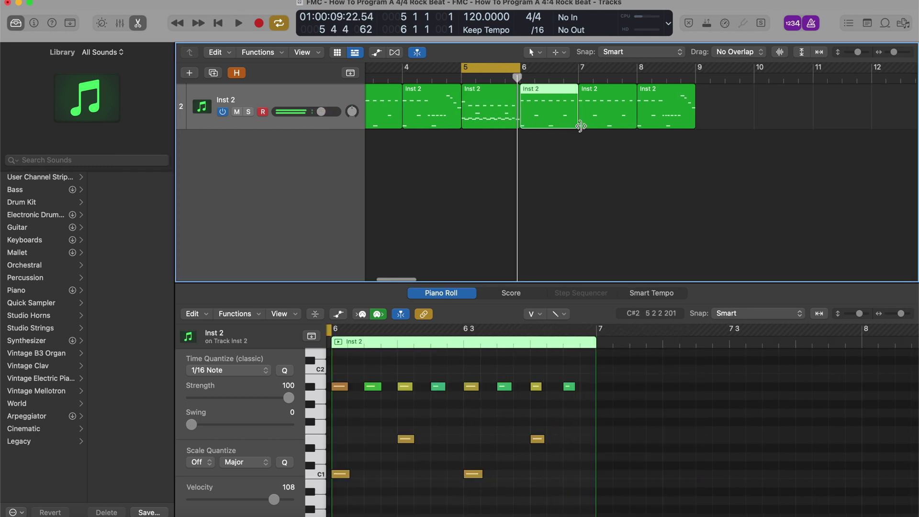
{"action": "left_click", "coordinate": [619, 121], "text": "shift"}
{"action": "left_click", "coordinate": [669, 127], "text": "shift"}
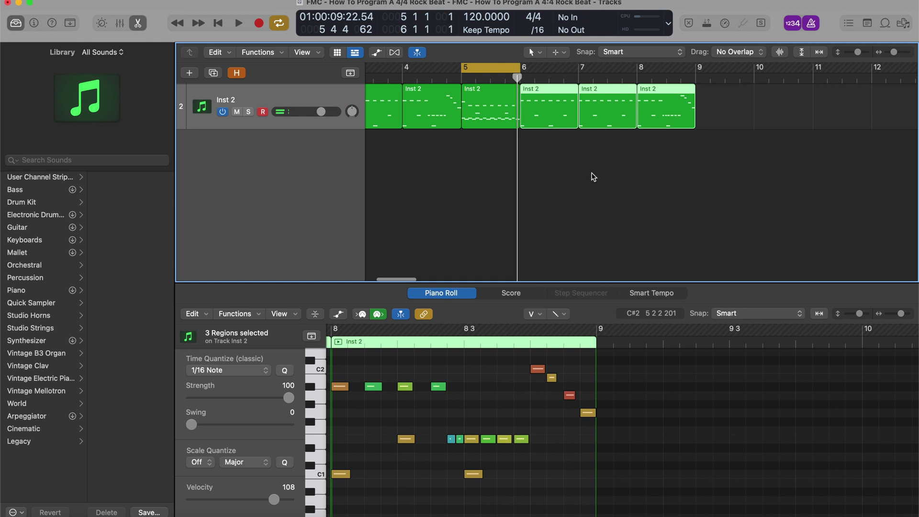
{"action": "key", "text": "u"}
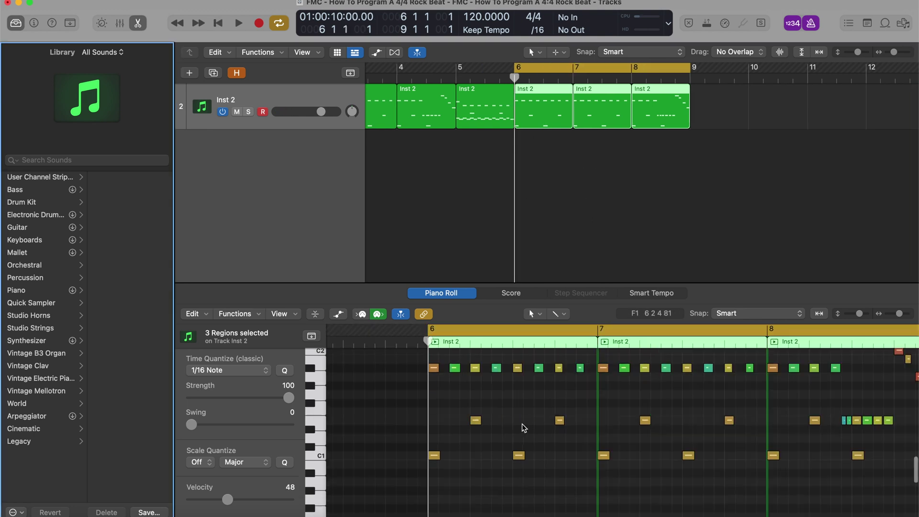
- Copy all the A#1 notes in the bar 6 to 8 regions down to A#0
{"action": "scroll", "coordinate": [522, 424], "scroll_direction": "right", "scroll_amount": 1}
{"action": "scroll", "coordinate": [522, 426], "scroll_direction": "right", "scroll_amount": 3}
{"action": "scroll", "coordinate": [522, 426], "scroll_direction": "up", "scroll_amount": 1}
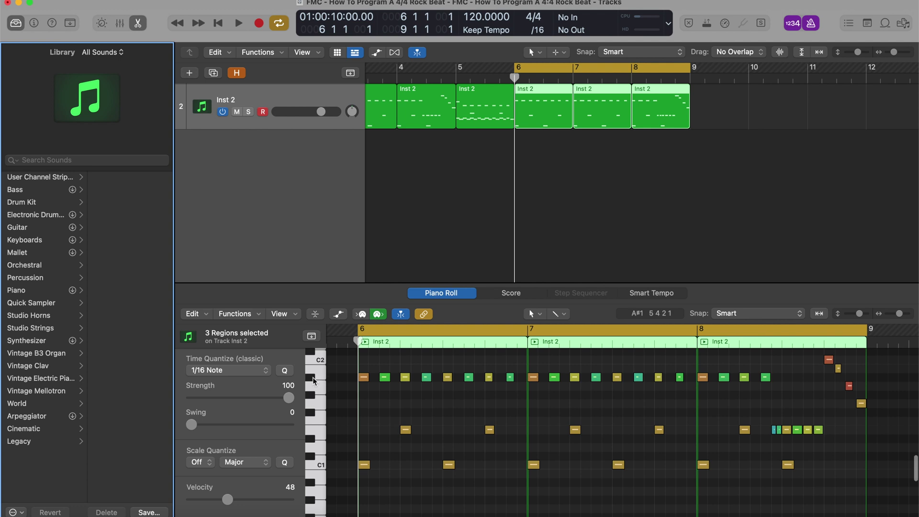
{"action": "left_click", "coordinate": [315, 380]}
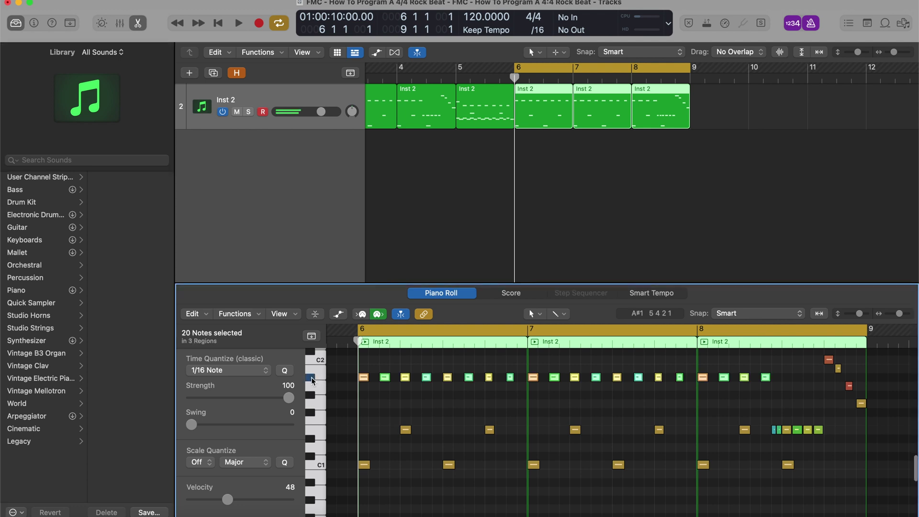
{"action": "mouse_move", "coordinate": [386, 383]}
{"action": "left_click", "coordinate": [387, 383], "text": "alt"}
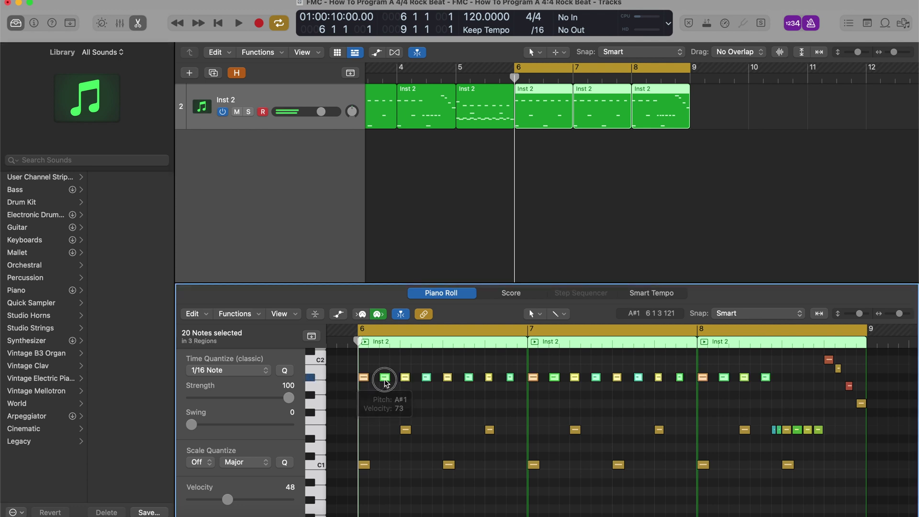
{"action": "left_click_drag", "start_coordinate": [385, 381], "coordinate": [386, 483]}
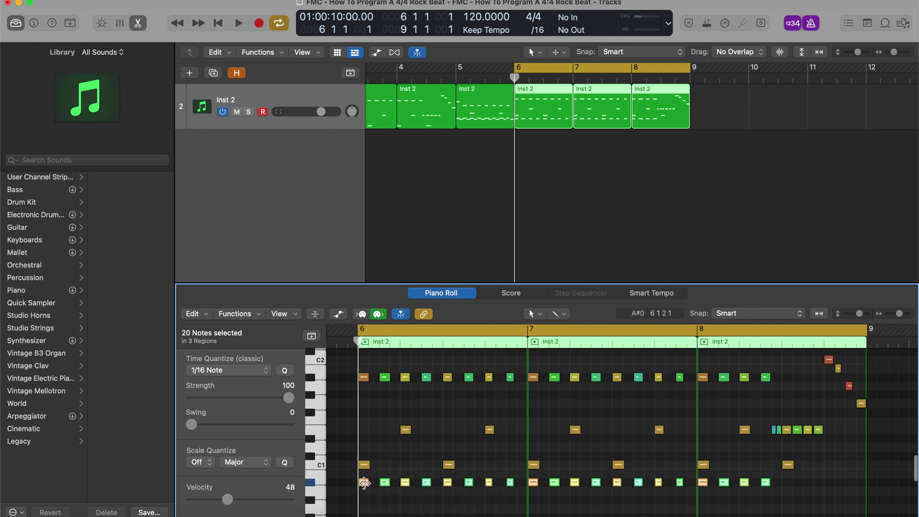
{"action": "key", "text": "super+Right"}
{"action": "key", "text": "super+Right"}
{"action": "key", "text": "super+Right"}
{"action": "key", "text": "super+Right"}
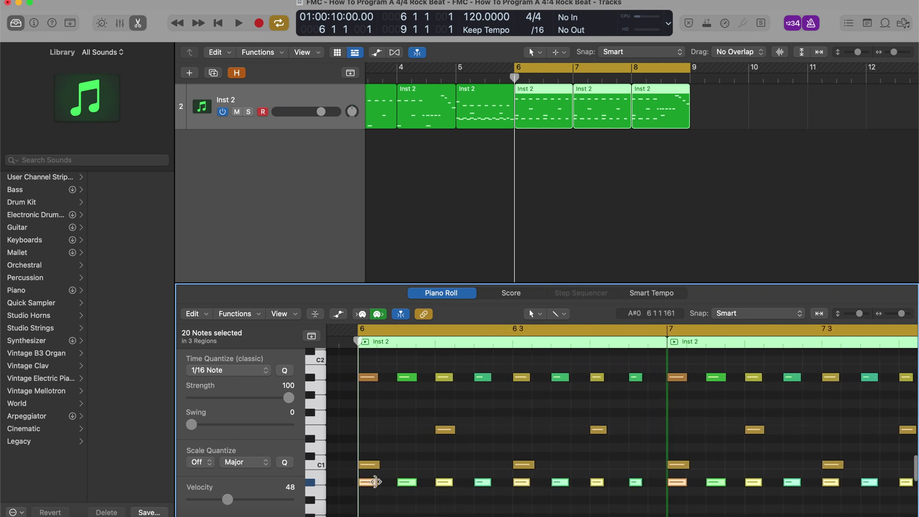
{"action": "left_click", "coordinate": [383, 457]}
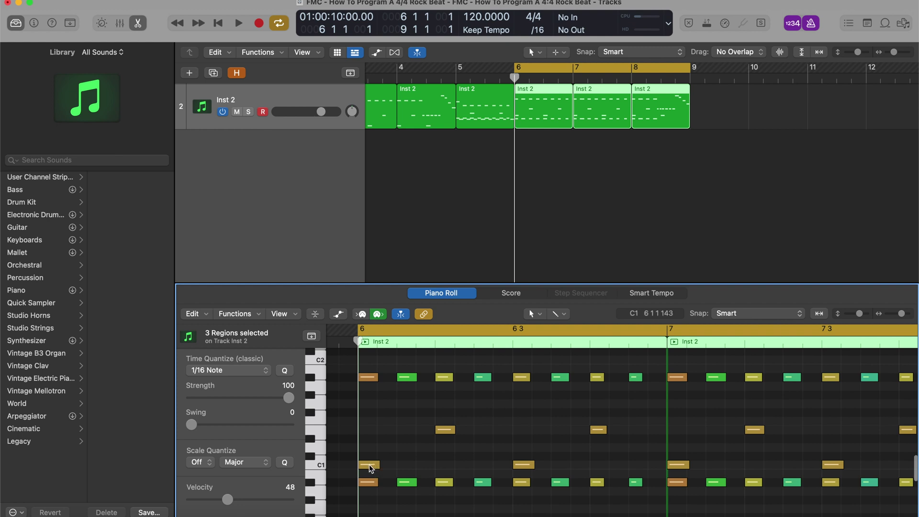
- Delete the original C1 notes on beats 1 and 3 of bars 6 and 7 and on beat 1 of bar 8
{"action": "left_click_drag", "start_coordinate": [375, 467], "coordinate": [521, 464]}
{"action": "left_click", "coordinate": [520, 463], "text": "super"}
{"action": "scroll", "coordinate": [524, 467], "scroll_direction": "right", "scroll_amount": 3}
{"action": "left_click", "coordinate": [611, 463], "text": "super"}
{"action": "scroll", "coordinate": [612, 468], "scroll_direction": "right", "scroll_amount": 3}
{"action": "left_click", "coordinate": [675, 465], "text": "super"}
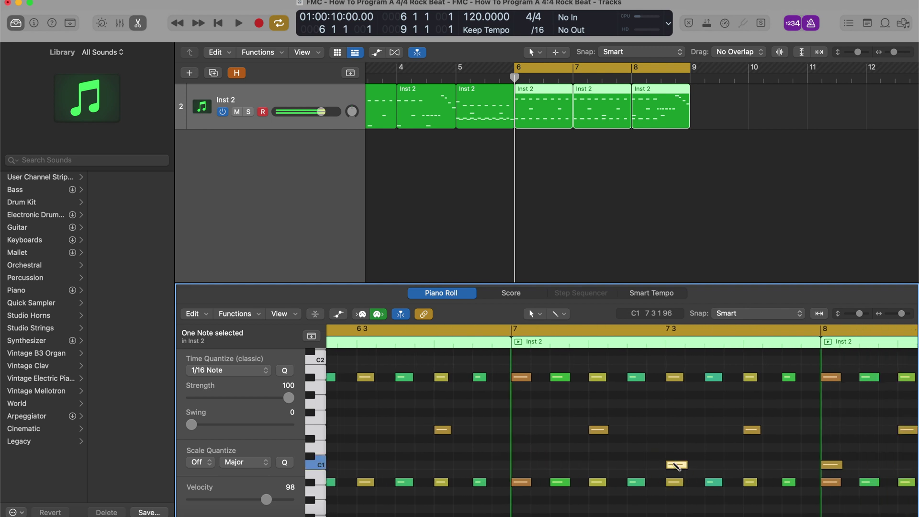
{"action": "scroll", "coordinate": [694, 467], "scroll_direction": "right", "scroll_amount": 1}
{"action": "scroll", "coordinate": [697, 469], "scroll_direction": "right", "scroll_amount": 5}
{"action": "left_click", "coordinate": [685, 465]}
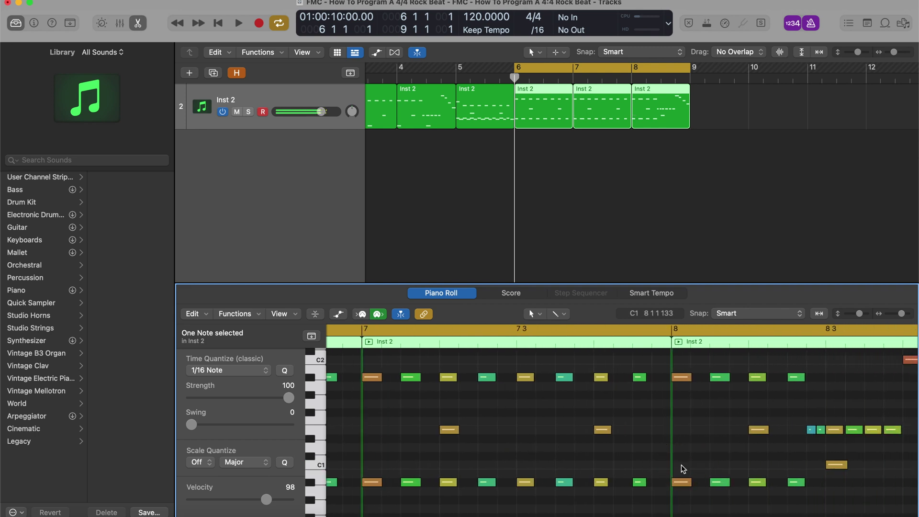
- Move all the copied A#0 notes in bars 6 to 8 up to C1
{"action": "scroll", "coordinate": [809, 481], "scroll_direction": "left", "scroll_amount": 9}
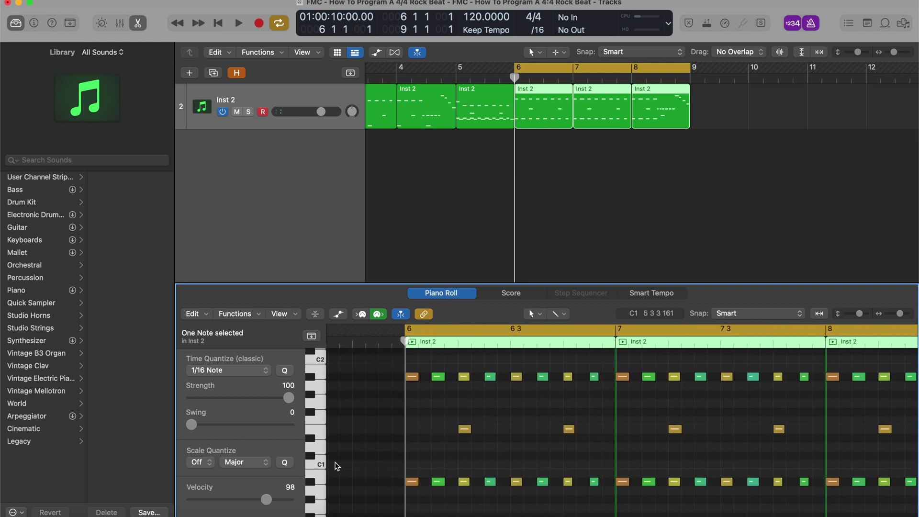
{"action": "left_click", "coordinate": [309, 483]}
{"action": "left_click_drag", "start_coordinate": [413, 482], "coordinate": [412, 465]}
{"action": "left_click", "coordinate": [434, 497]}
- Select all the C1 kick notes across the regions at bars 6 to 8
{"action": "scroll", "coordinate": [435, 497], "scroll_direction": "down", "scroll_amount": 2}
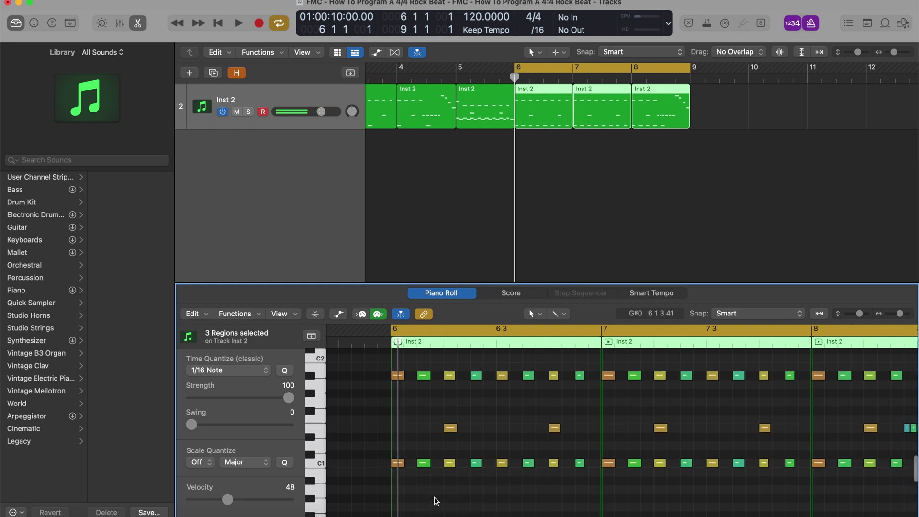
{"action": "scroll", "coordinate": [427, 482], "scroll_direction": "up", "scroll_amount": 2}
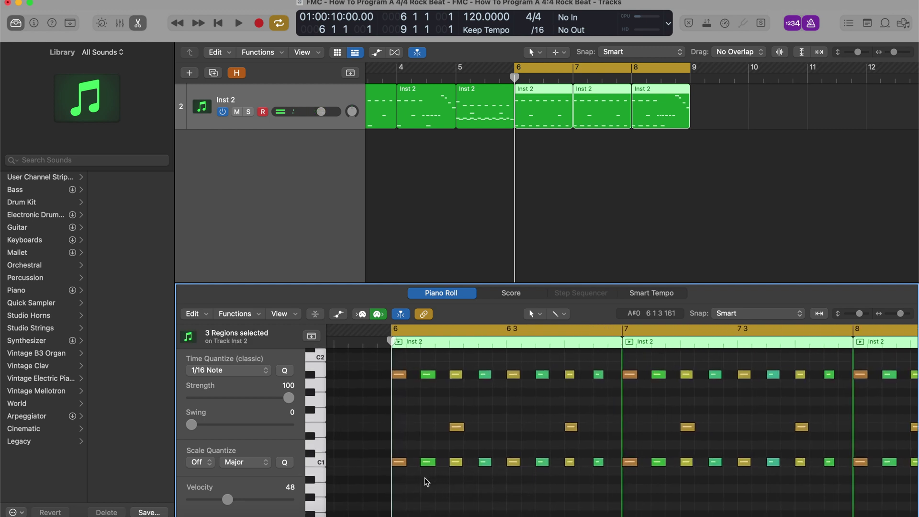
{"action": "left_click", "coordinate": [428, 462]}
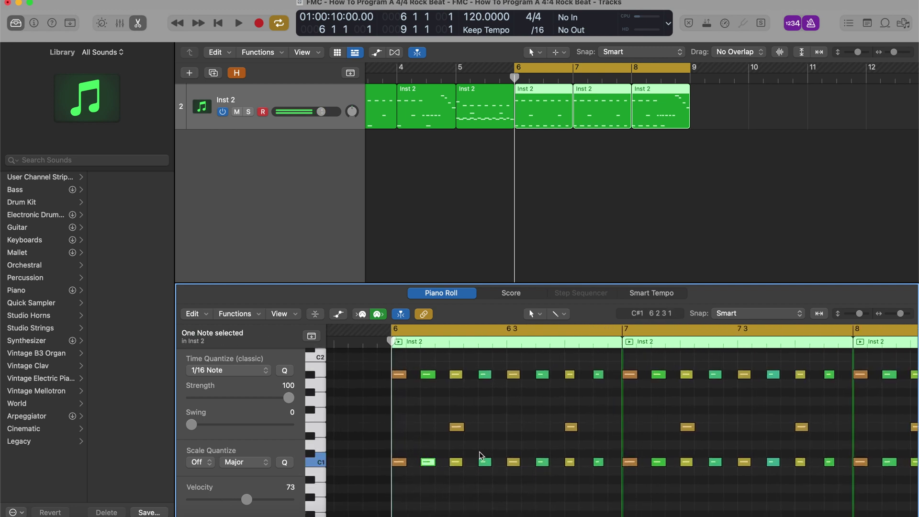
{"action": "scroll", "coordinate": [459, 459], "scroll_direction": "down", "scroll_amount": 2}
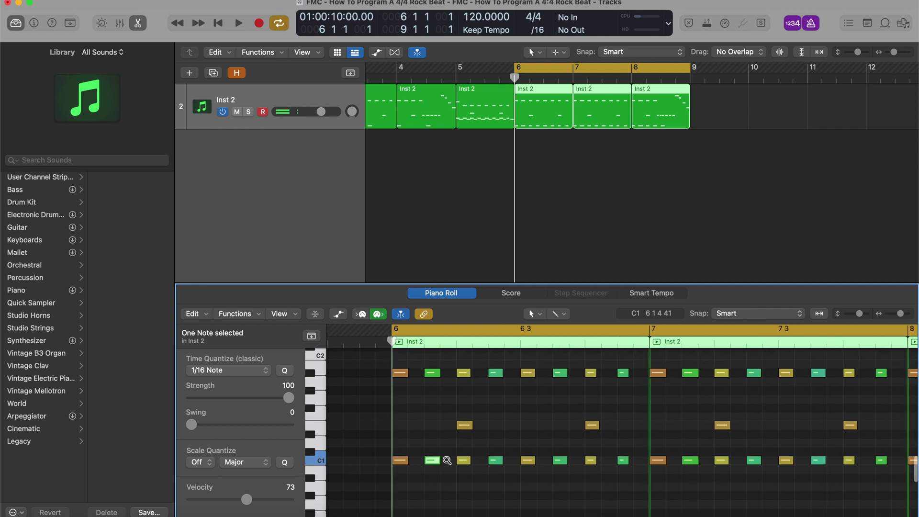
{"action": "scroll", "coordinate": [448, 463], "scroll_direction": "down", "scroll_amount": 3}
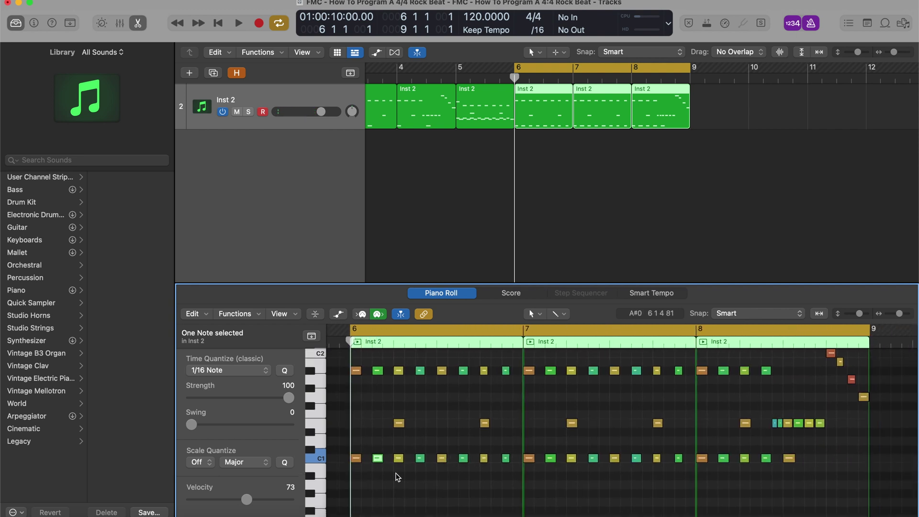
{"action": "left_click_drag", "start_coordinate": [358, 473], "coordinate": [797, 462]}
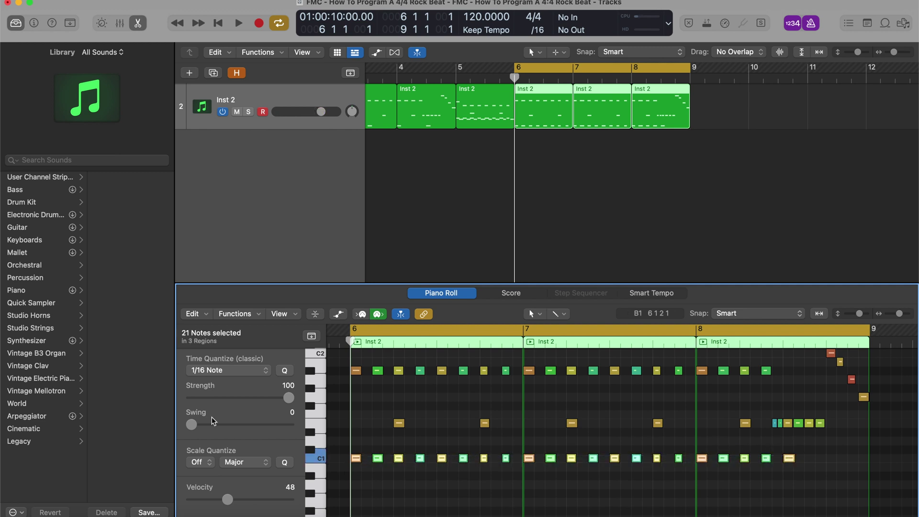
- Apply the Fixed Velocity MIDI transform with a value of 127 to the selected C1 notes, and close the Transform window
{"action": "left_click", "coordinate": [236, 314]}
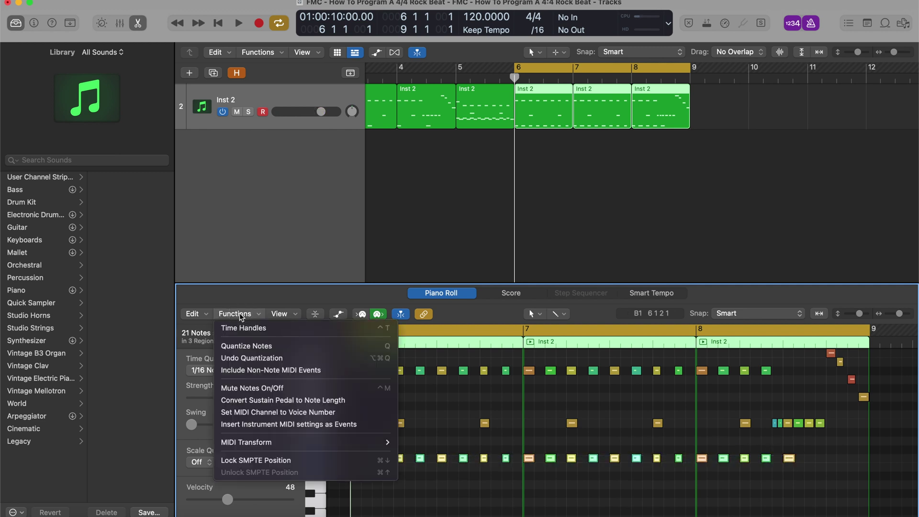
{"action": "mouse_move", "coordinate": [254, 447]}
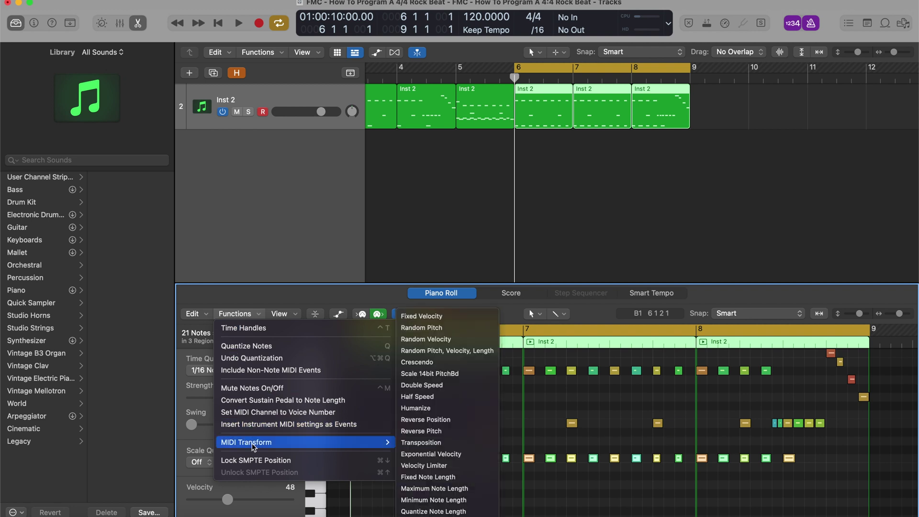
{"action": "left_click", "coordinate": [418, 318]}
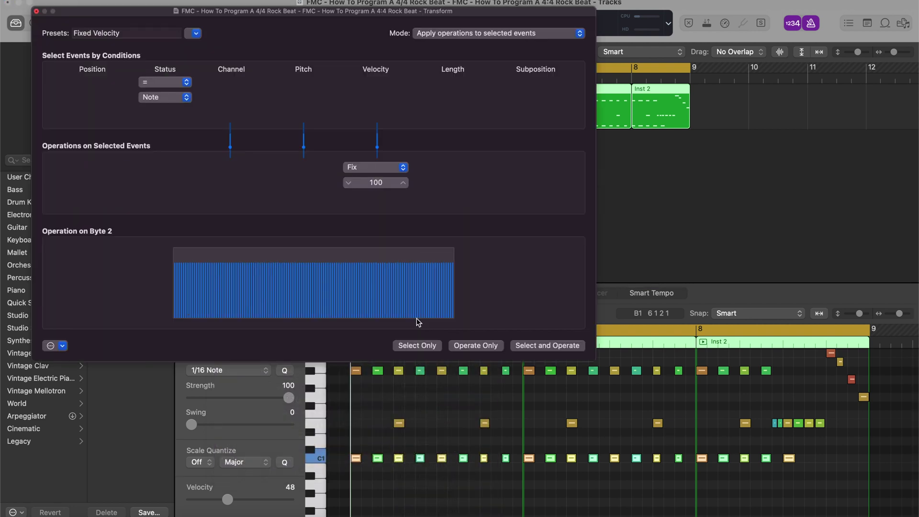
{"action": "left_click", "coordinate": [402, 182]}
{"action": "left_click", "coordinate": [382, 183]}
{"action": "left_click", "coordinate": [376, 185]}
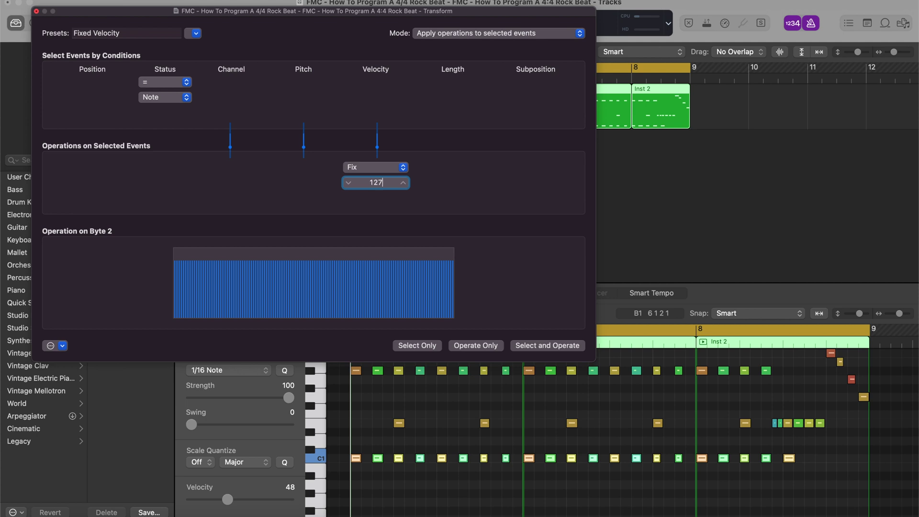
{"action": "key", "text": "Return"}
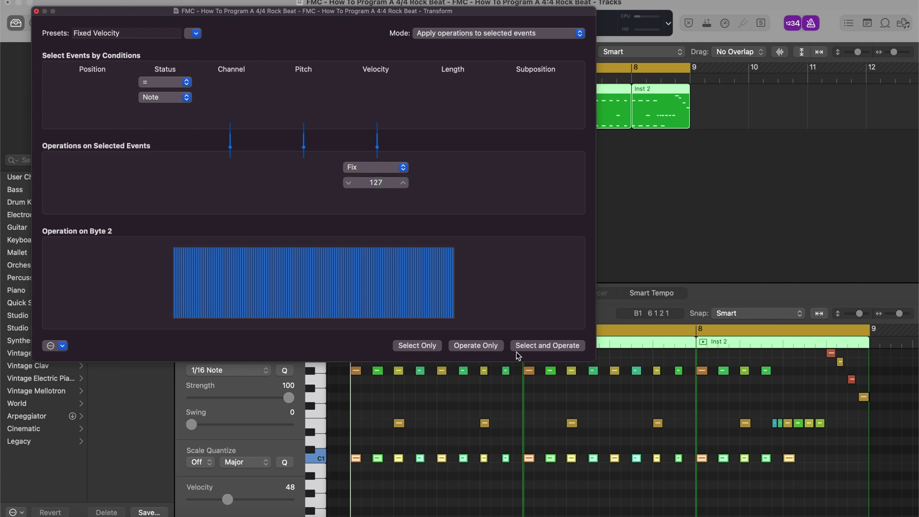
{"action": "left_click", "coordinate": [466, 345]}
{"action": "left_click", "coordinate": [456, 492]}
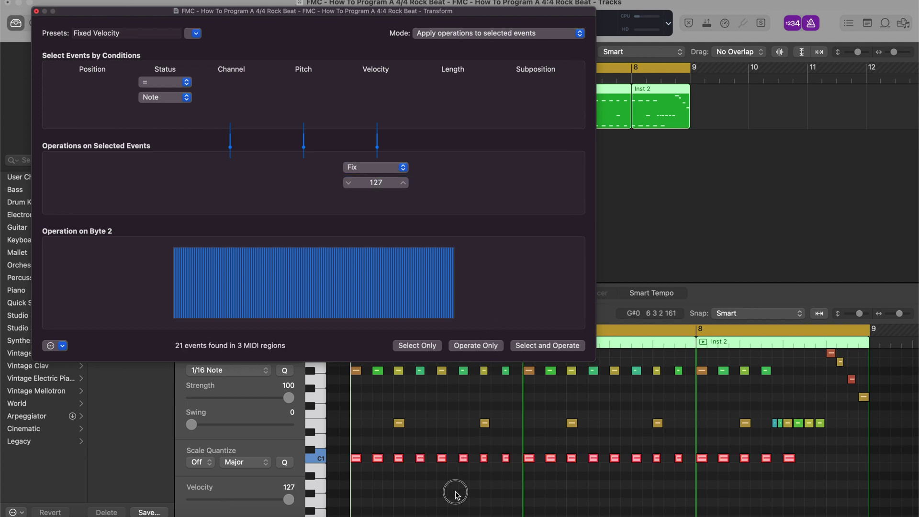
{"action": "key", "text": "super+Right"}
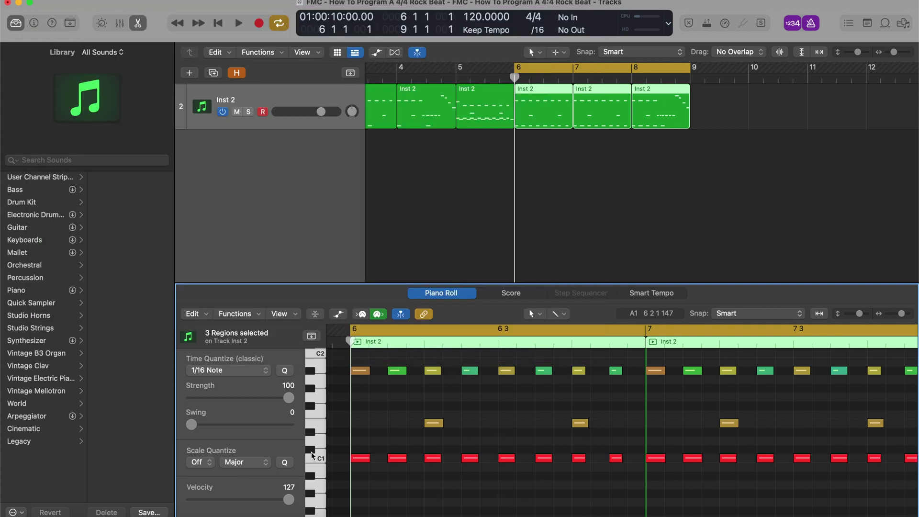
{"action": "left_click", "coordinate": [36, 11]}
- Play back bars 6 to 8 and delete the C1 note on beat 3 of bar 8
{"action": "key", "text": "space"}
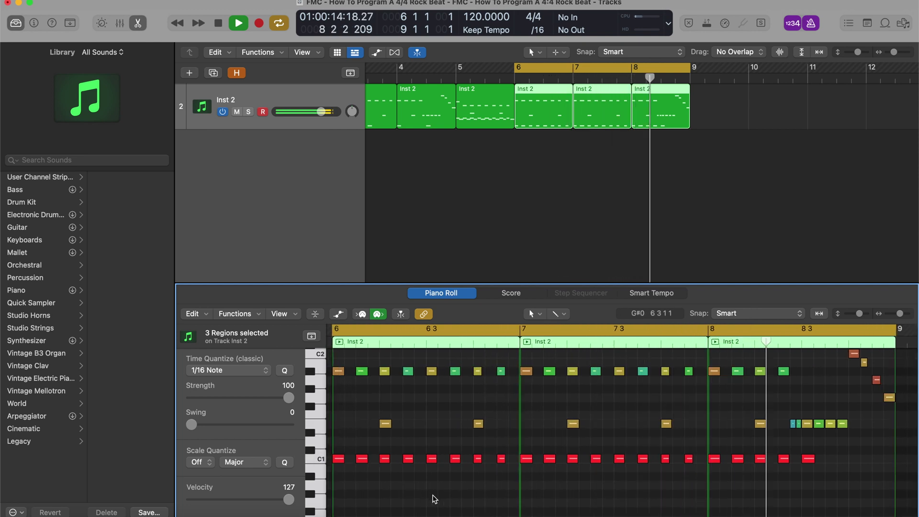
{"action": "key", "text": "space"}
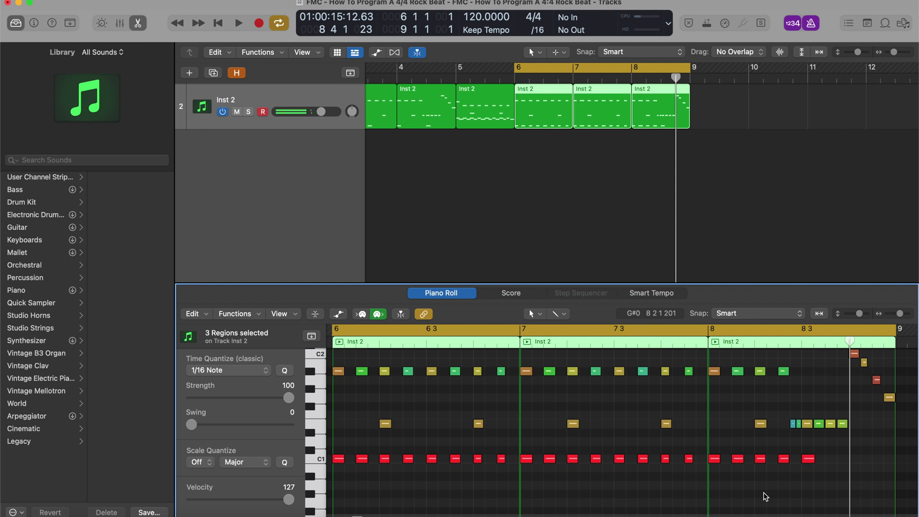
{"action": "left_click", "coordinate": [808, 460], "text": "super"}
- Copy all the A#1 notes in bars 6 to 8 down to B0, offset by a sixteenth note so they fall between the C1 kicks
{"action": "scroll", "coordinate": [776, 484], "scroll_direction": "left", "scroll_amount": 6}
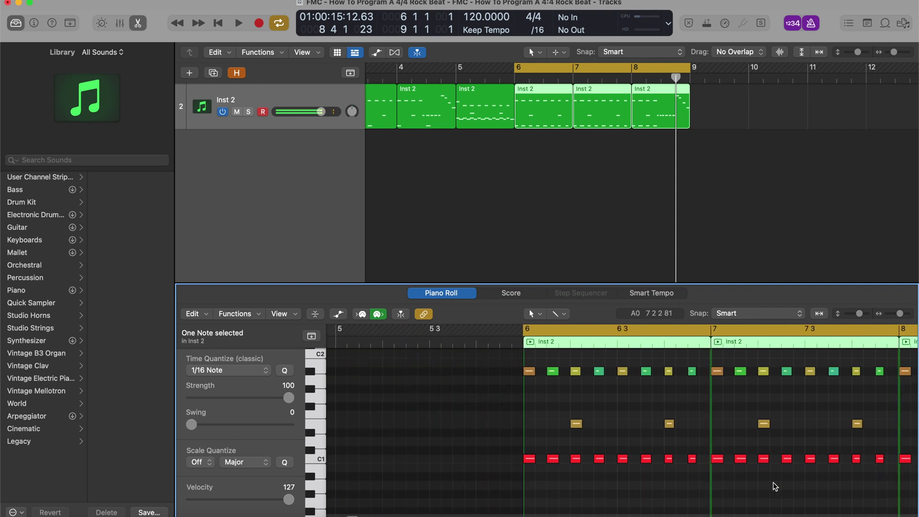
{"action": "scroll", "coordinate": [775, 484], "scroll_direction": "up", "scroll_amount": 3}
{"action": "scroll", "coordinate": [773, 484], "scroll_direction": "right", "scroll_amount": 3}
{"action": "scroll", "coordinate": [774, 486], "scroll_direction": "right", "scroll_amount": 4}
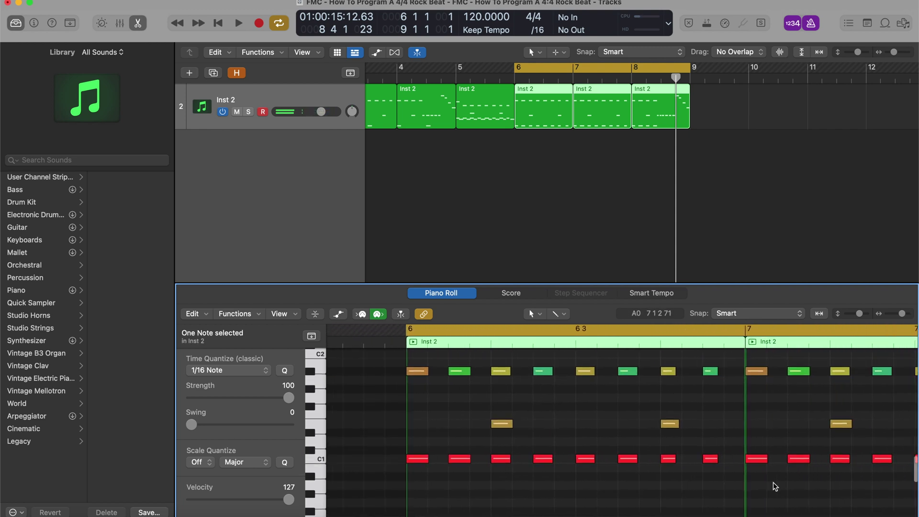
{"action": "scroll", "coordinate": [774, 485], "scroll_direction": "down", "scroll_amount": 3}
{"action": "left_click", "coordinate": [775, 484], "text": "ctrl+alt"}
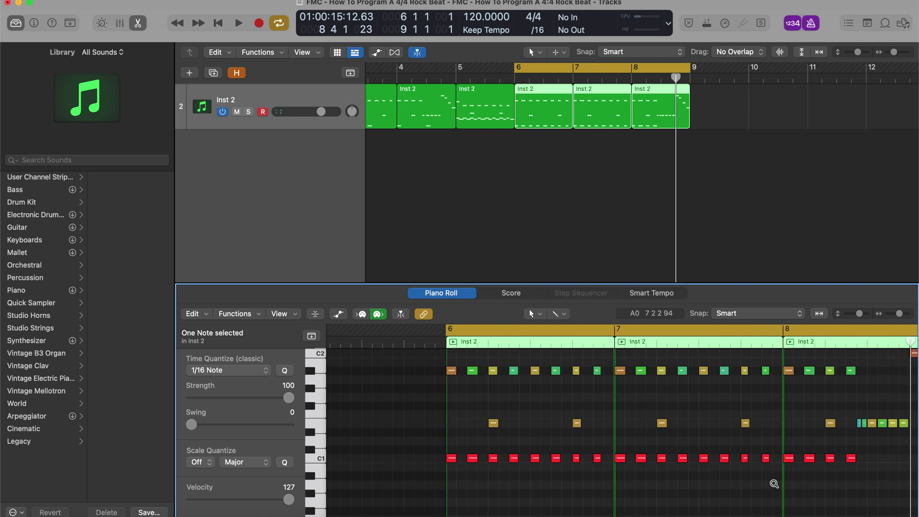
{"action": "left_click", "coordinate": [310, 370]}
{"action": "left_click_drag", "start_coordinate": [477, 370], "coordinate": [486, 472]}
{"action": "scroll", "coordinate": [503, 480], "scroll_direction": "right", "scroll_amount": 1}
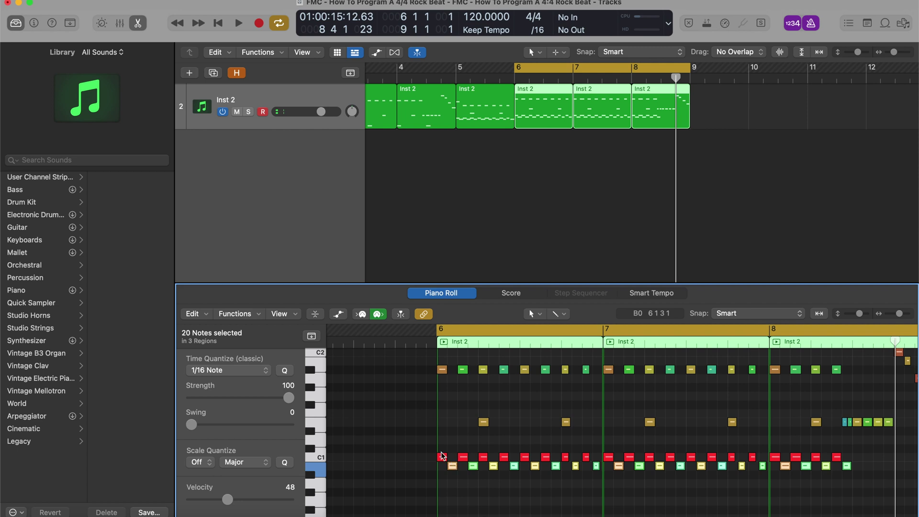
- Apply the Fixed Velocity MIDI transform with a value of 95 to the copied B0 notes in bars 6 to 8
{"action": "left_click", "coordinate": [250, 317]}
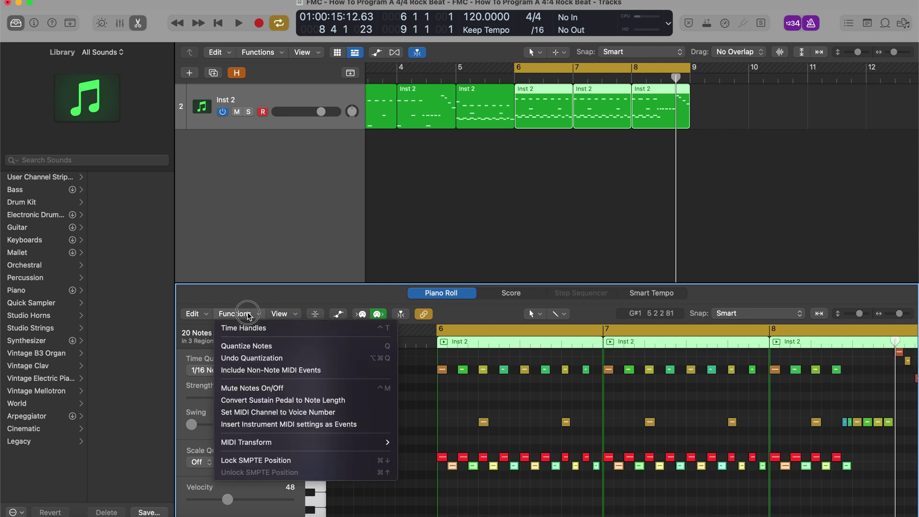
{"action": "mouse_move", "coordinate": [259, 446]}
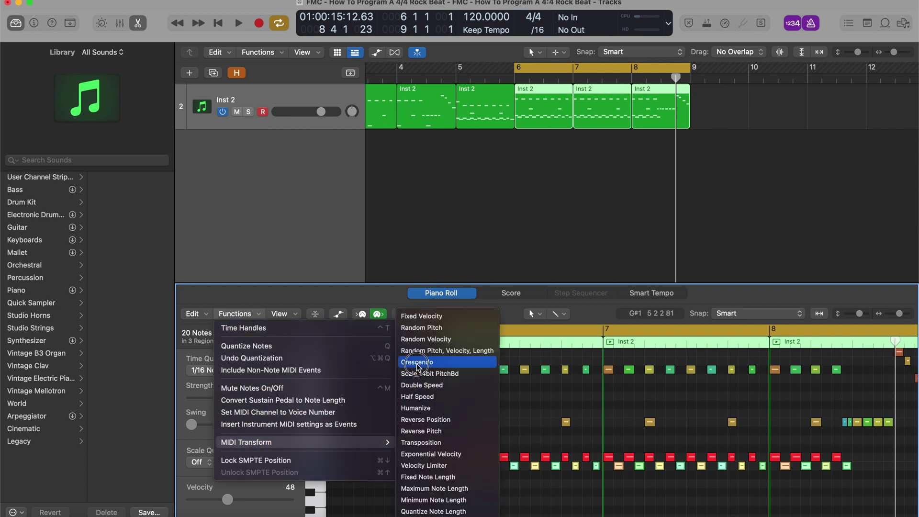
{"action": "left_click", "coordinate": [422, 316]}
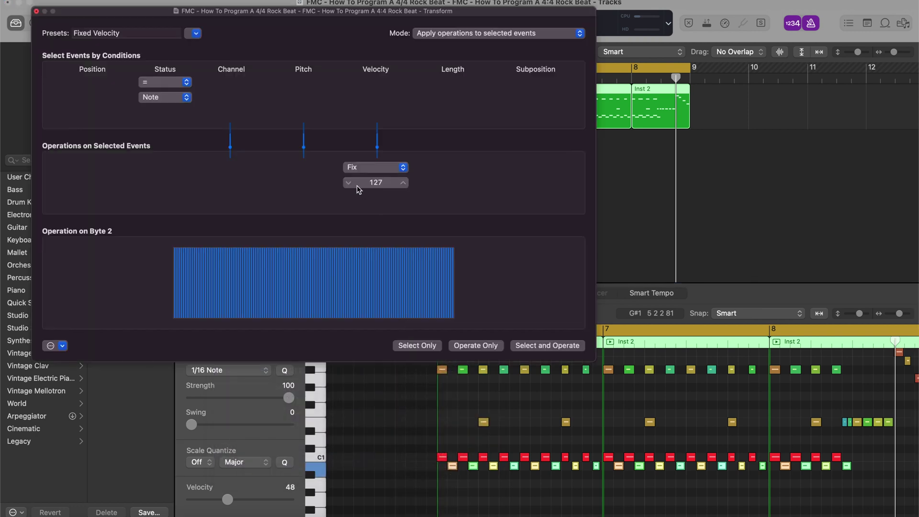
{"action": "left_click", "coordinate": [374, 185]}
{"action": "type", "text": "95"}
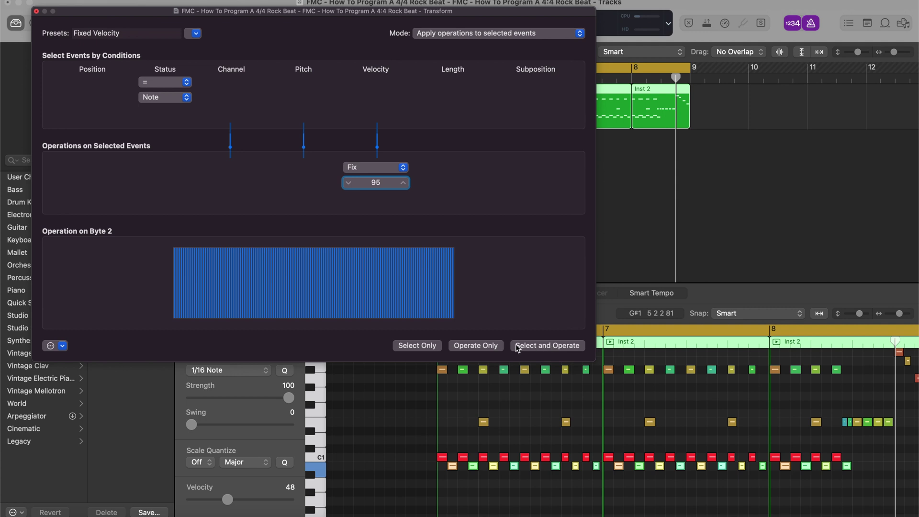
{"action": "left_click", "coordinate": [492, 346]}
{"action": "left_click", "coordinate": [527, 499]}
- Play back the double kick pattern from bar 6 and close the Transform window
{"action": "scroll", "coordinate": [527, 491], "scroll_direction": "up", "scroll_amount": 1}
{"action": "scroll", "coordinate": [527, 491], "scroll_direction": "up", "scroll_amount": 1}
{"action": "key", "text": "space"}
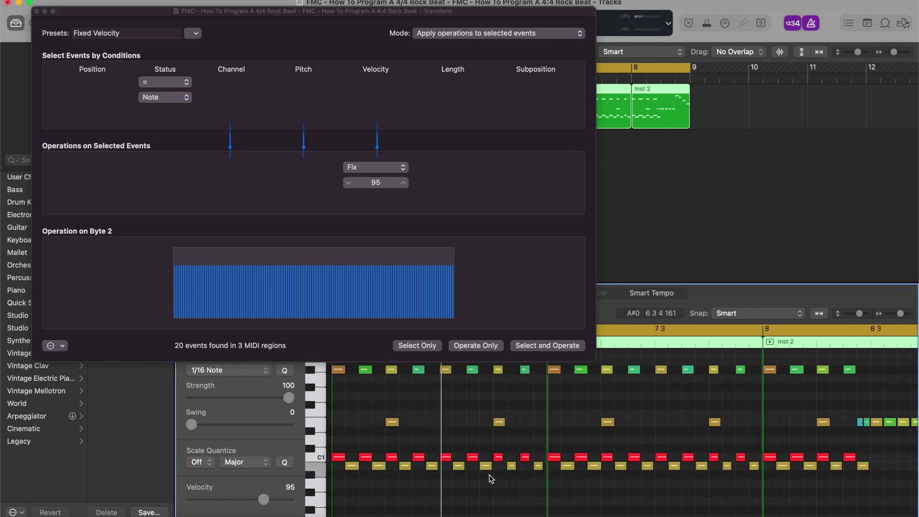
{"action": "key", "text": "space"}
{"action": "left_click", "coordinate": [36, 11]}
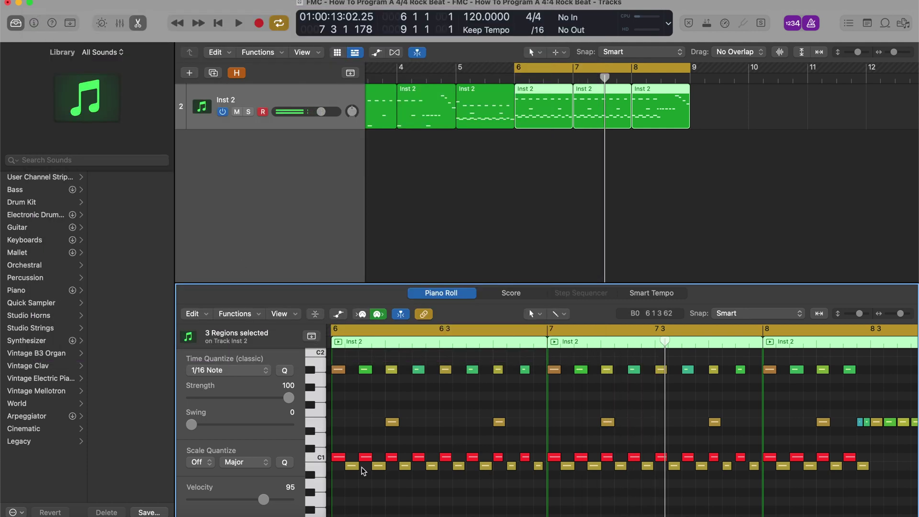
- Examine the finished kick patterns in the regions at bars 6, 7 and 8 one region at a time
{"action": "scroll", "coordinate": [362, 471], "scroll_direction": "right", "scroll_amount": 2}
{"action": "scroll", "coordinate": [362, 471], "scroll_direction": "left", "scroll_amount": 4}
{"action": "scroll", "coordinate": [362, 471], "scroll_direction": "right", "scroll_amount": 1}
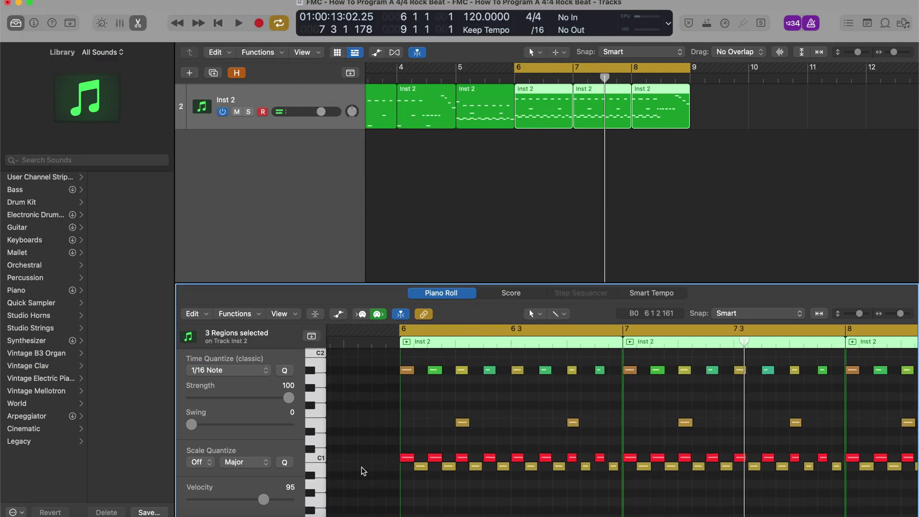
{"action": "left_click", "coordinate": [530, 195]}
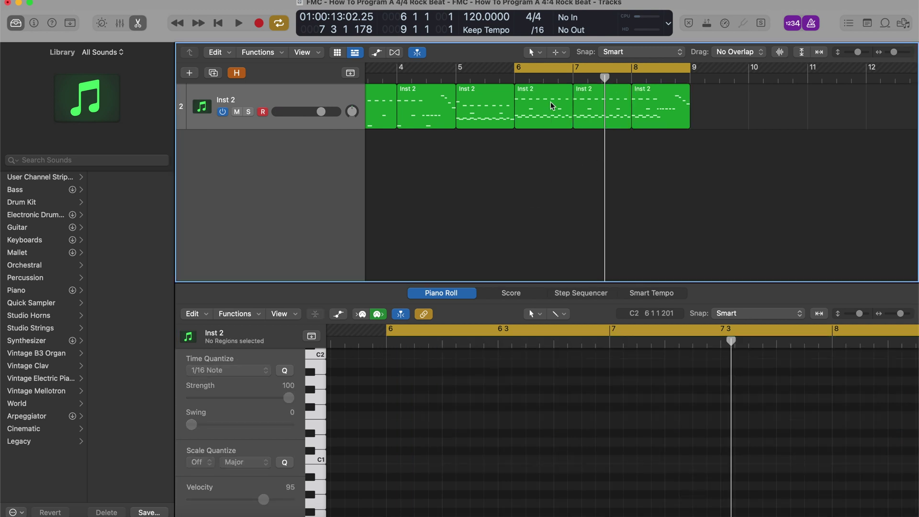
{"action": "left_click", "coordinate": [552, 106]}
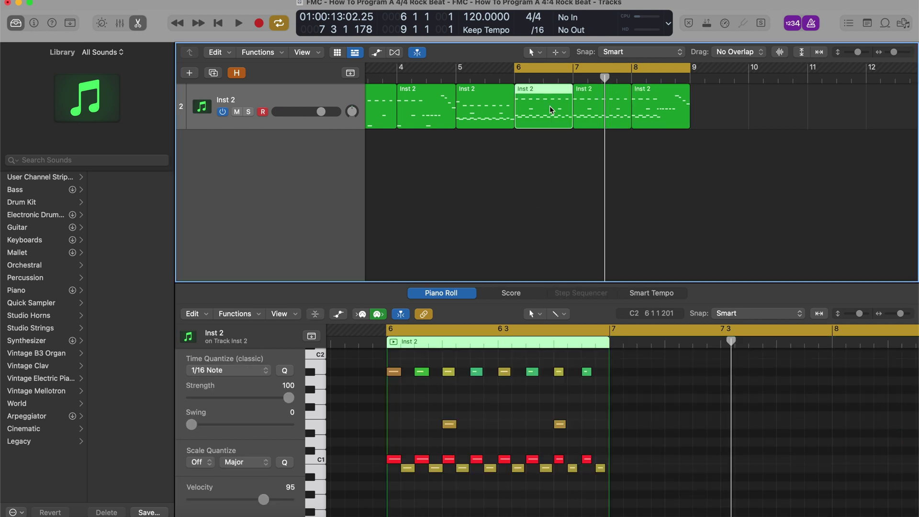
{"action": "left_click", "coordinate": [603, 116]}
{"action": "left_click", "coordinate": [654, 120]}
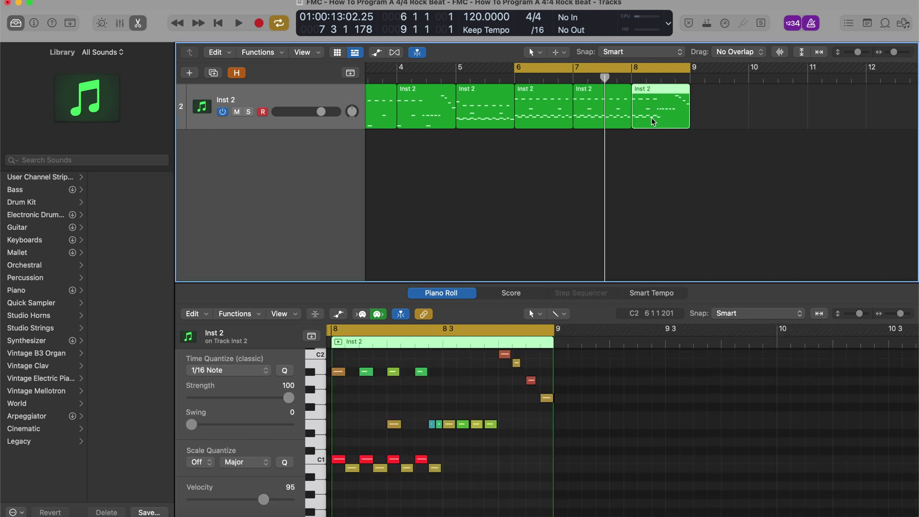
{"action": "left_click", "coordinate": [532, 113]}
{"action": "scroll", "coordinate": [466, 455], "scroll_direction": "up", "scroll_amount": 3}
{"action": "scroll", "coordinate": [465, 455], "scroll_direction": "left", "scroll_amount": 4}
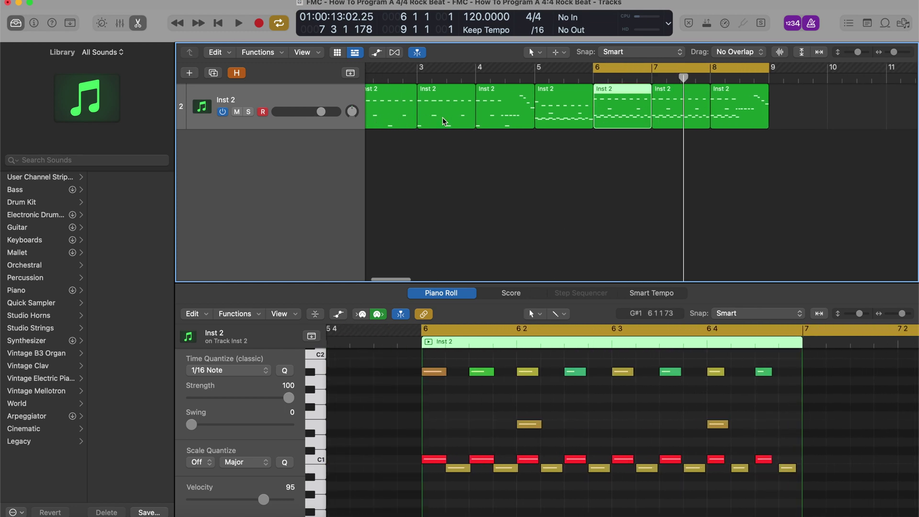